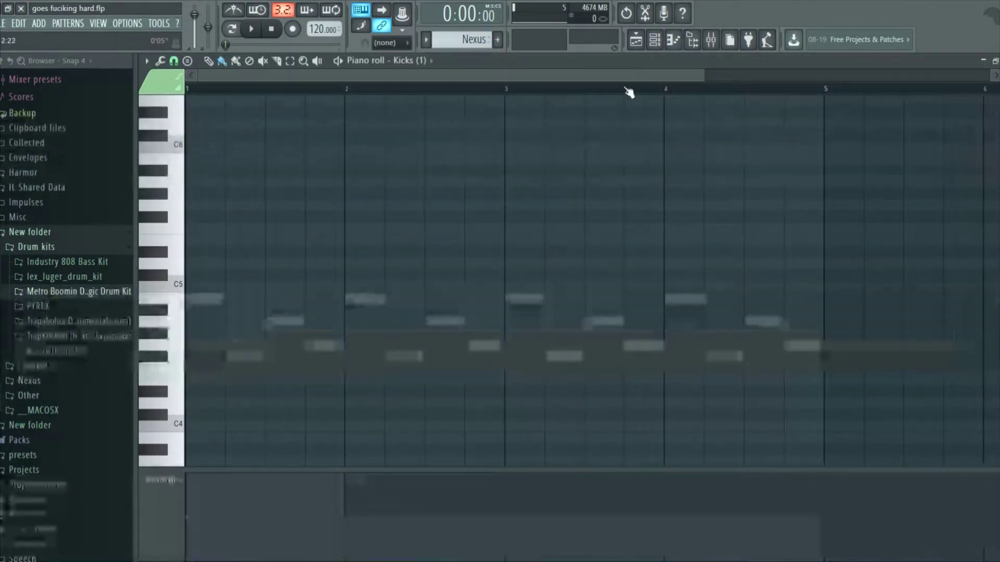
# Select the Nexus channel and open its melody notes in the piano roll.
pyautogui.click(654, 39)
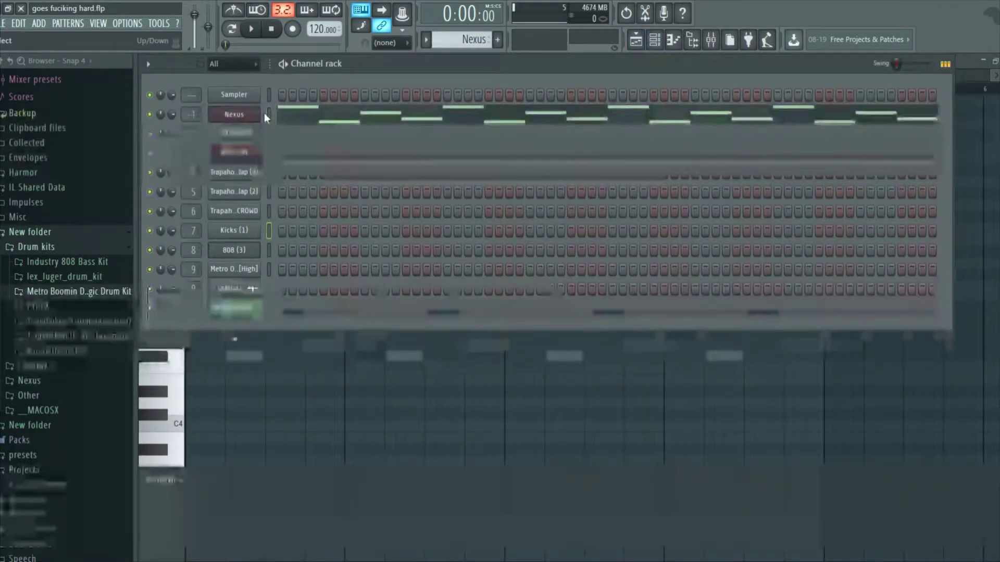
pyautogui.click(676, 43)
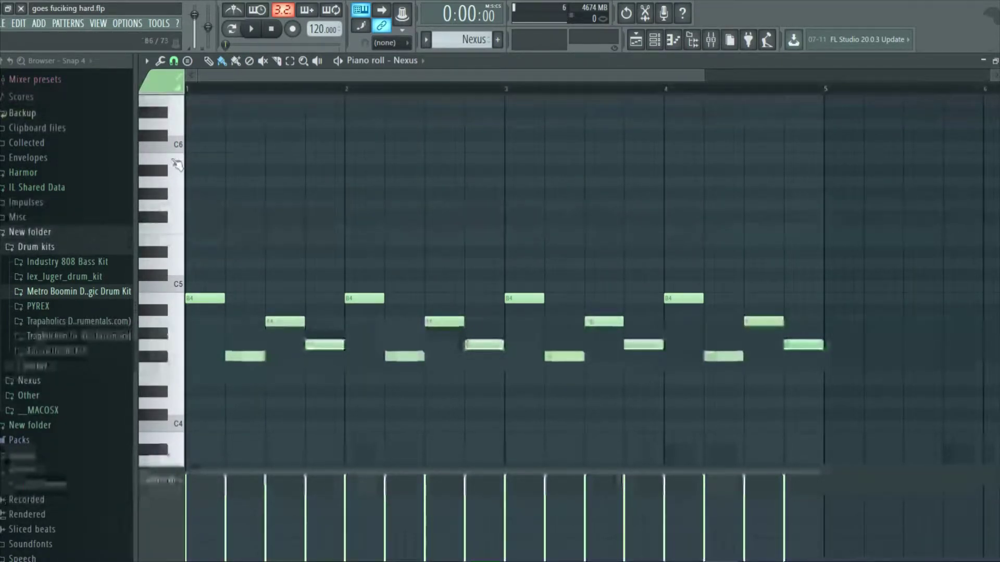
# Collapse the Drum kits folder and look through the expansion packs in the Nexus folder.
pyautogui.click(39, 248)
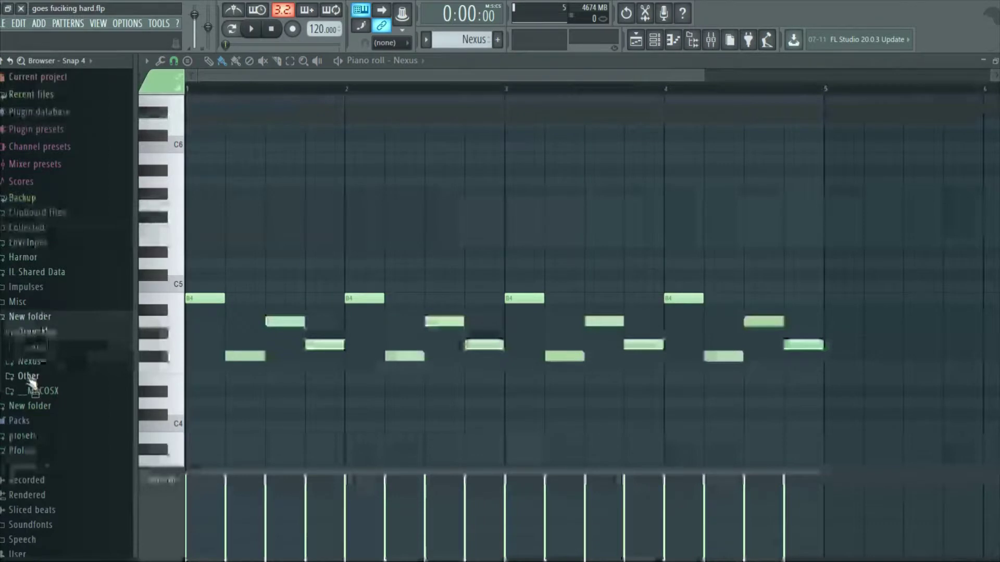
pyautogui.click(32, 364)
pyautogui.scroll(-6, 42, 338)
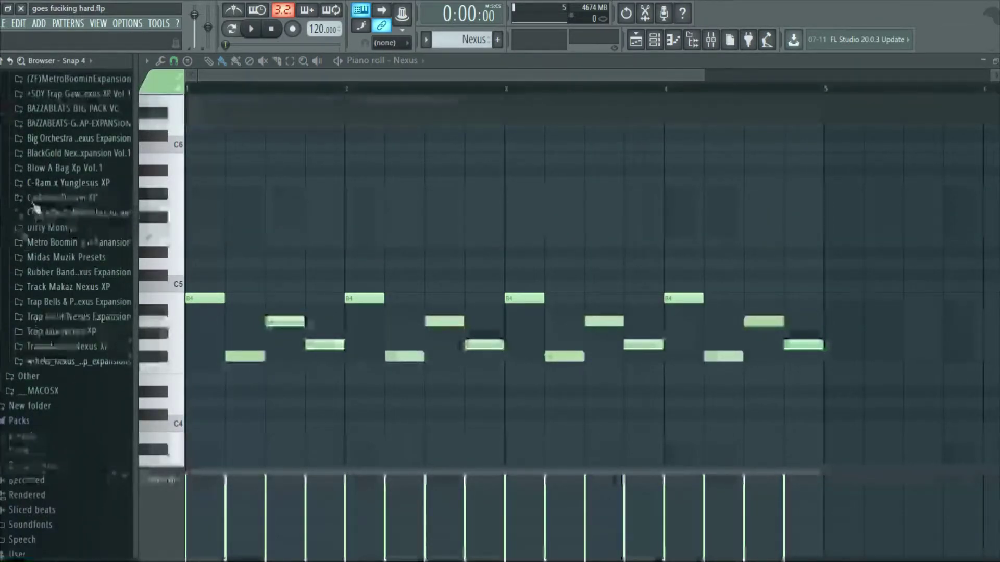
pyautogui.scroll(2, 52, 307)
pyautogui.click(40, 229)
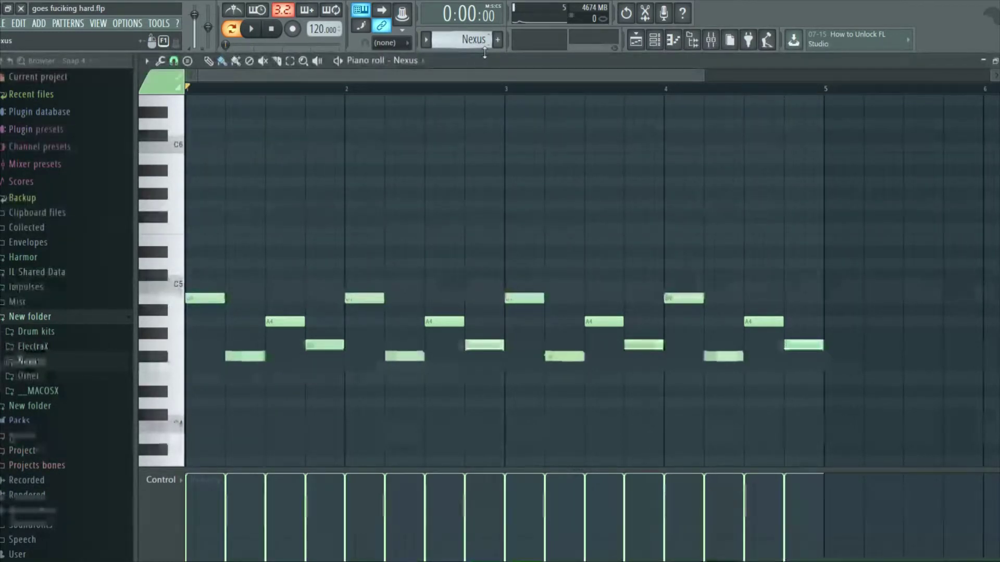
# Switch to the LEX Hat(3) pattern and open its channel's notes in the piano roll.
pyautogui.scroll(-1, 485, 52)
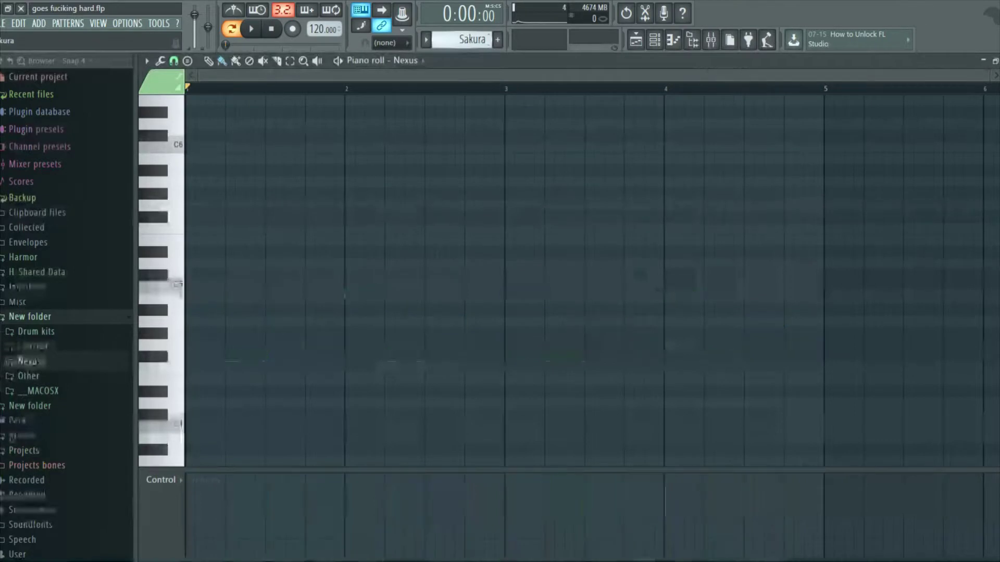
pyautogui.scroll(-2, 484, 52)
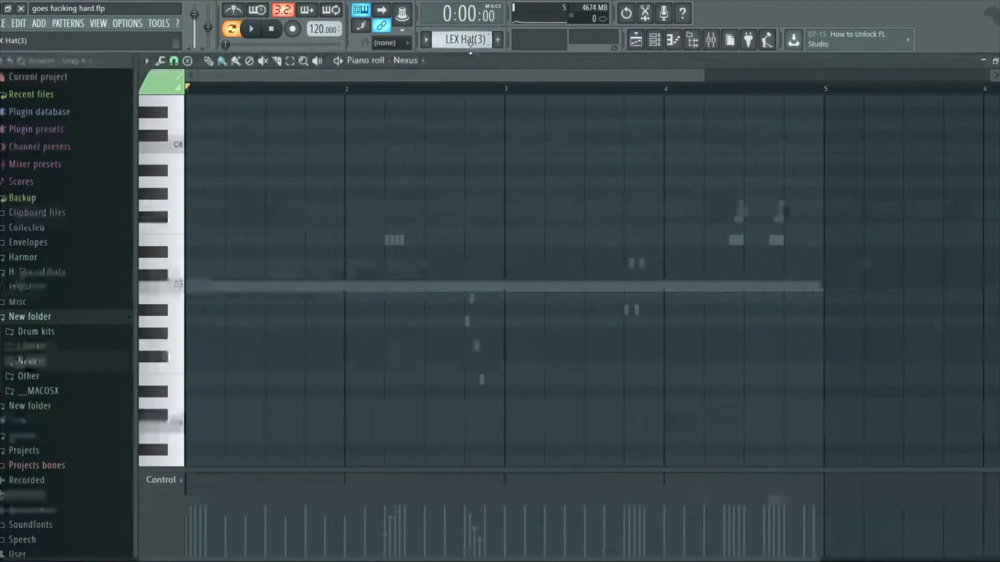
pyautogui.click(654, 40)
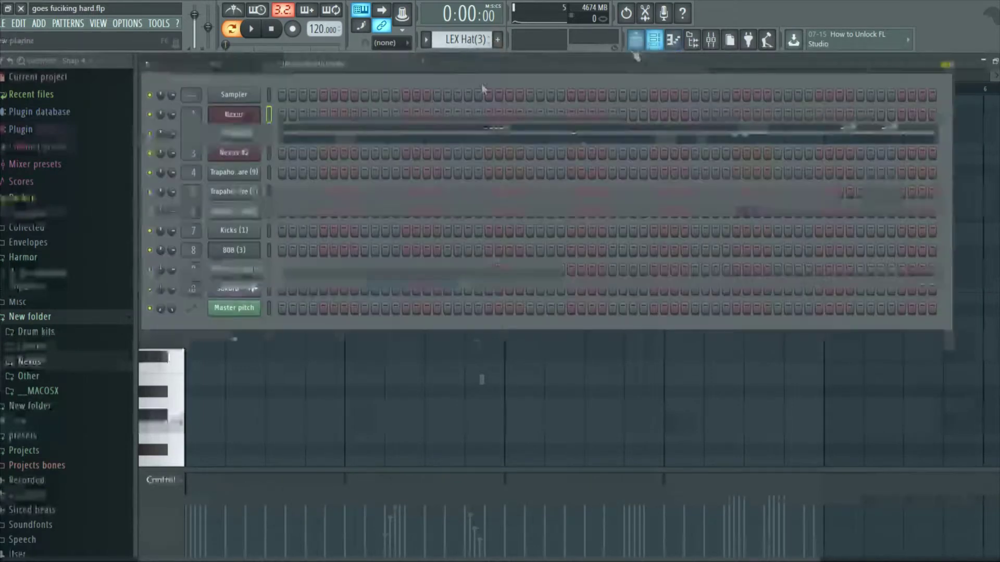
pyautogui.click(672, 40)
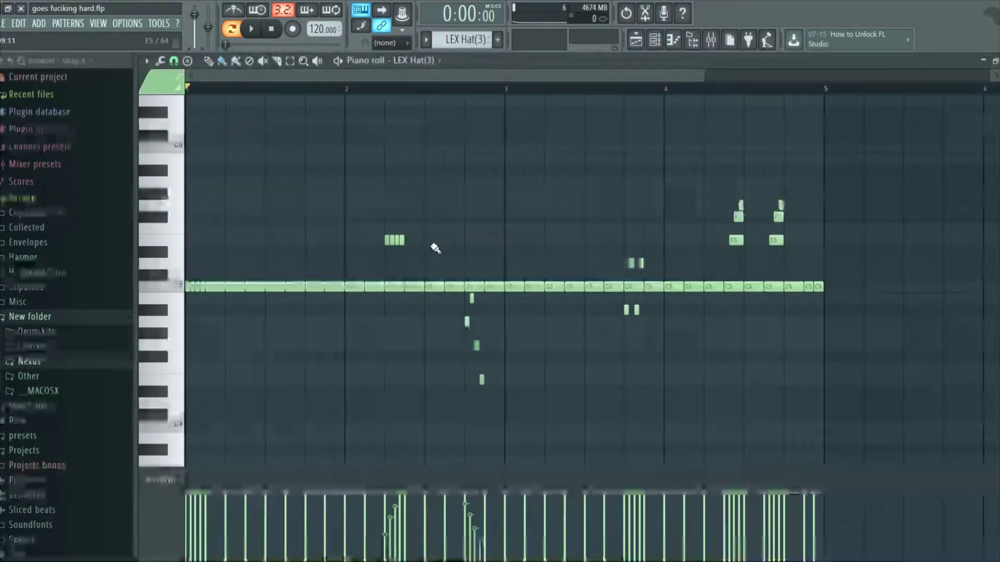
# Play back the LEX Hat(3) pattern and stop it within bar 4.
pyautogui.click(254, 31)
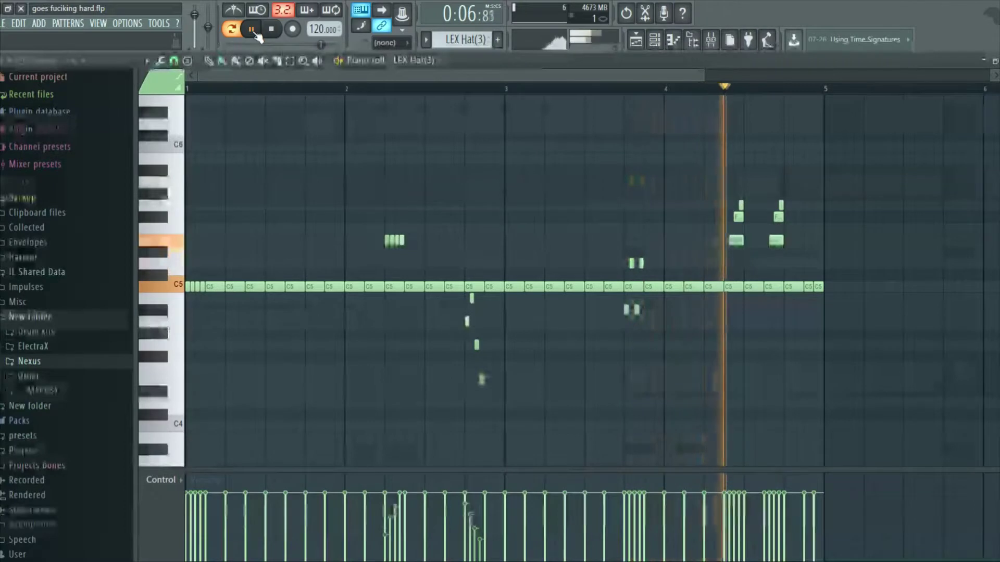
pyautogui.click(252, 29)
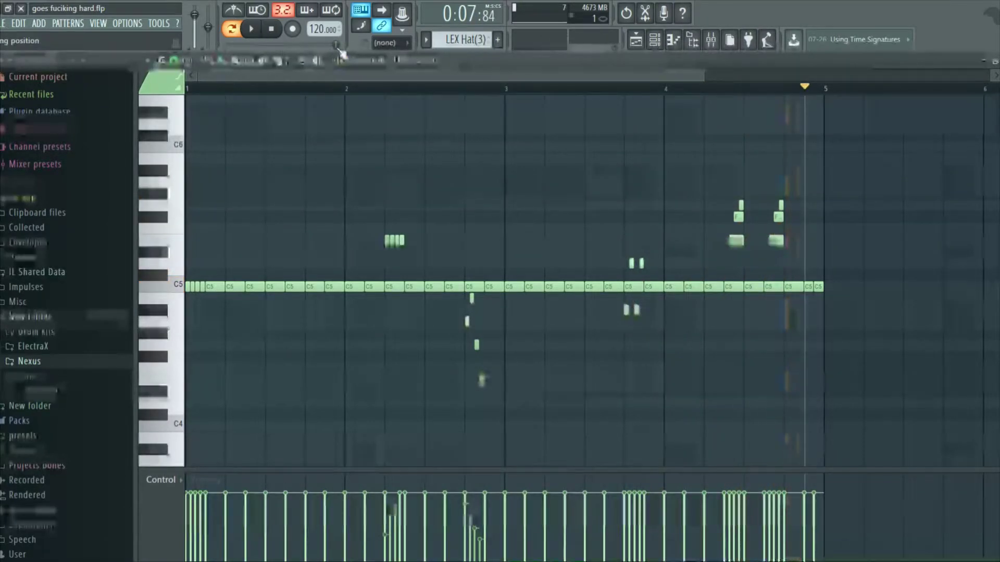
pyautogui.click(221, 61)
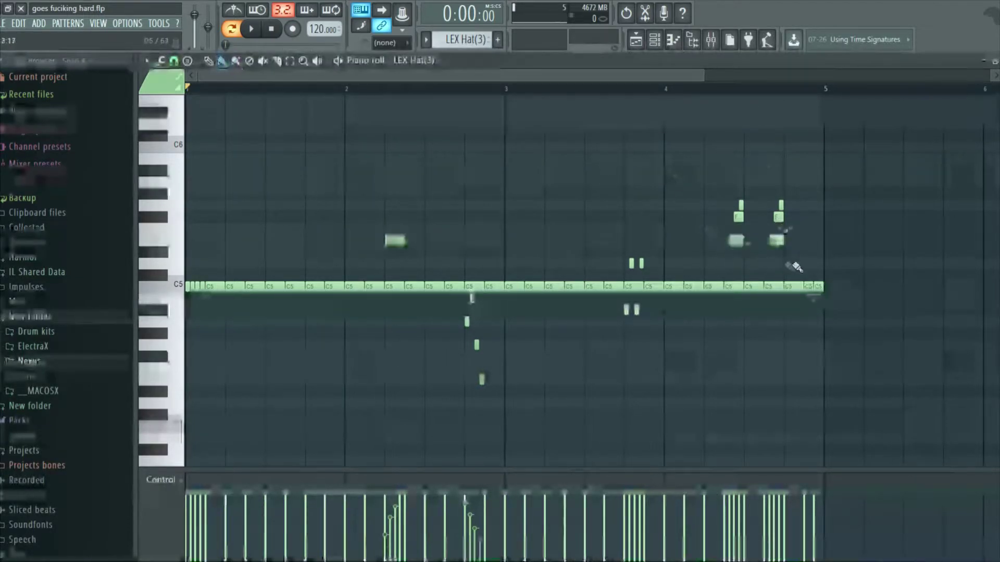
# Play the hi-hat rolls in bar 4, starting from the bar's second beat.
pyautogui.scroll(4, 773, 89)
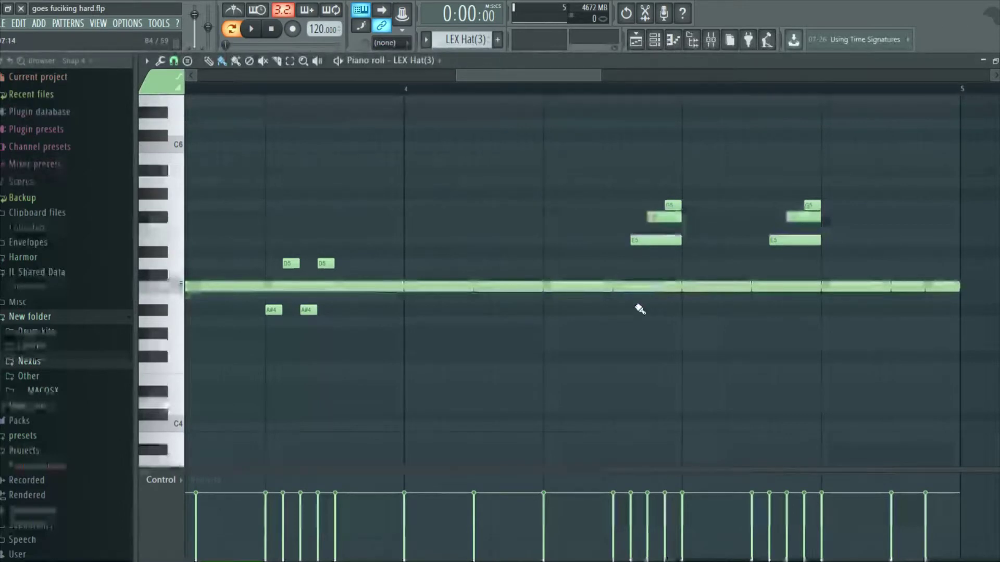
pyautogui.click(544, 88)
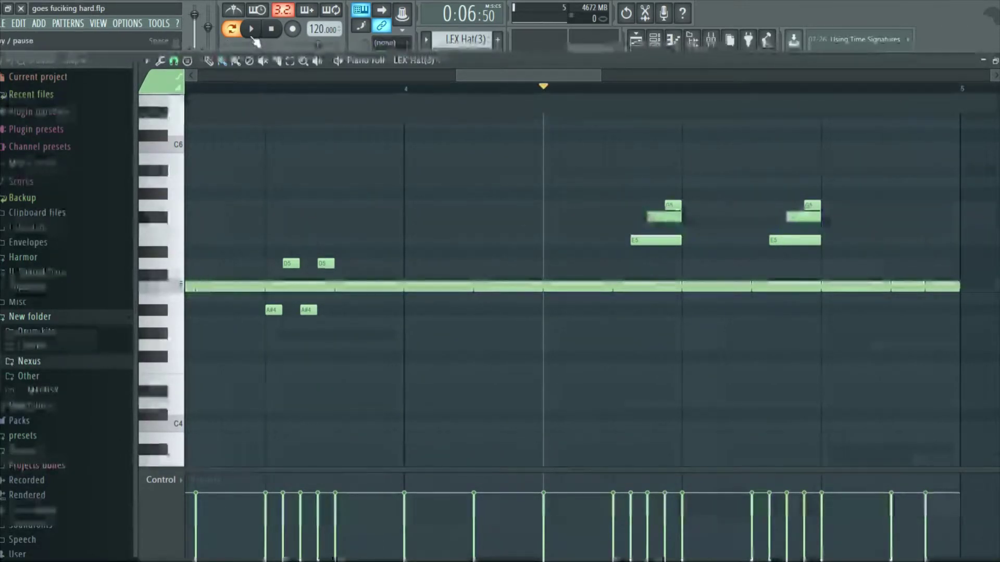
pyautogui.click(253, 34)
pyautogui.click(253, 34)
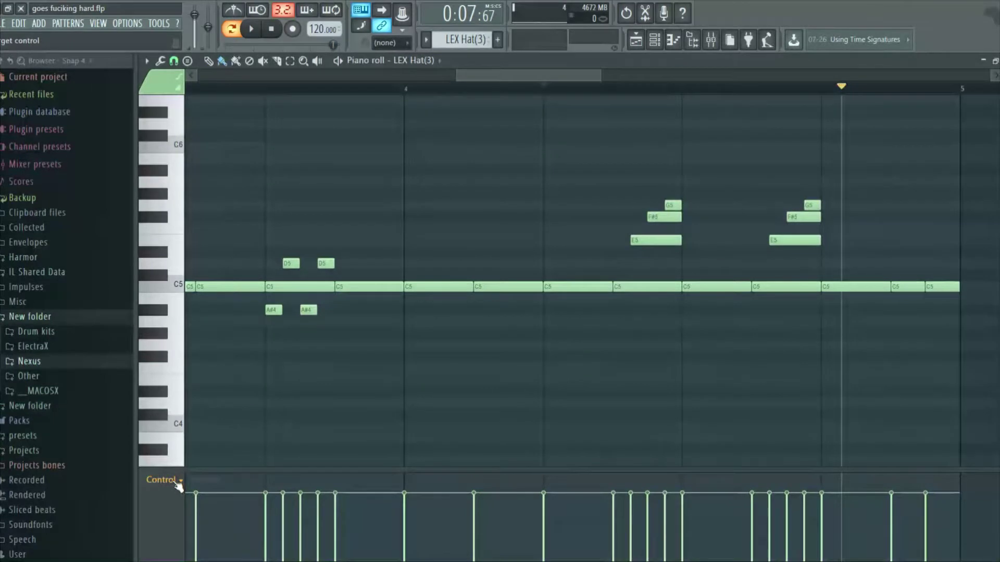
# Examine the hi-hat notes' panning, return to their velocities, and inspect the rolls in bar 2.
pyautogui.scroll(-1, 176, 485)
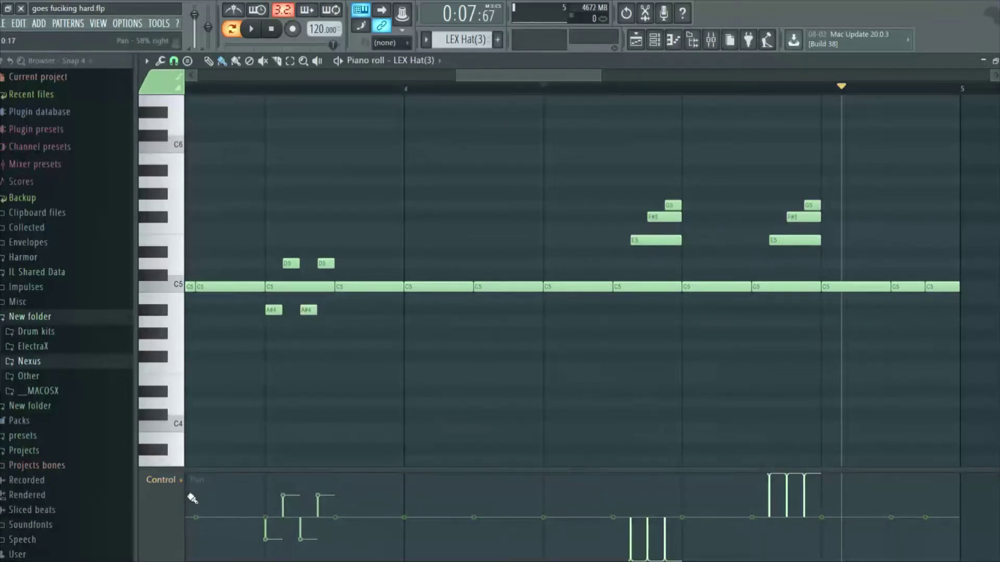
pyautogui.scroll(-1, 181, 495)
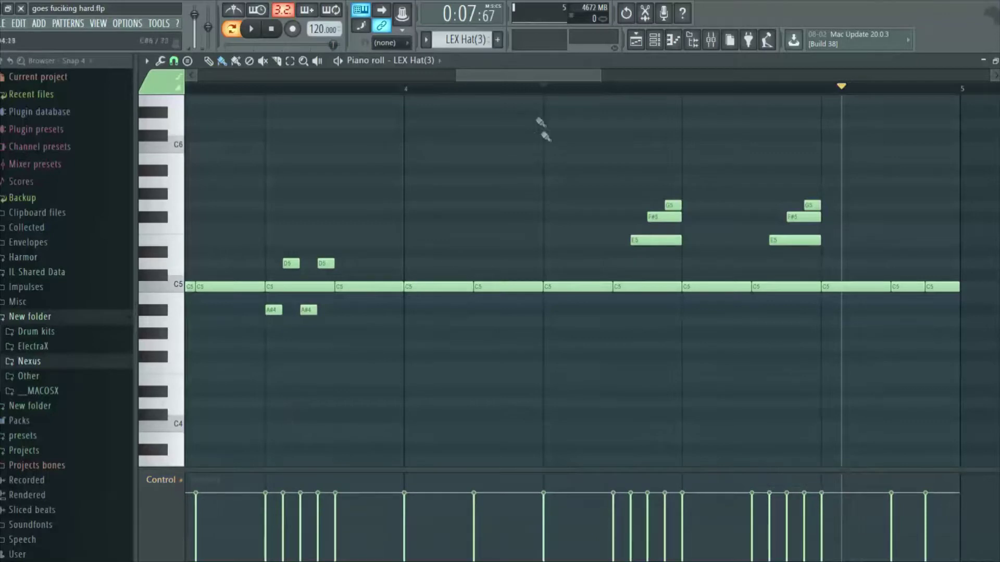
pyautogui.moveTo(529, 70); pyautogui.dragTo(343, 70)
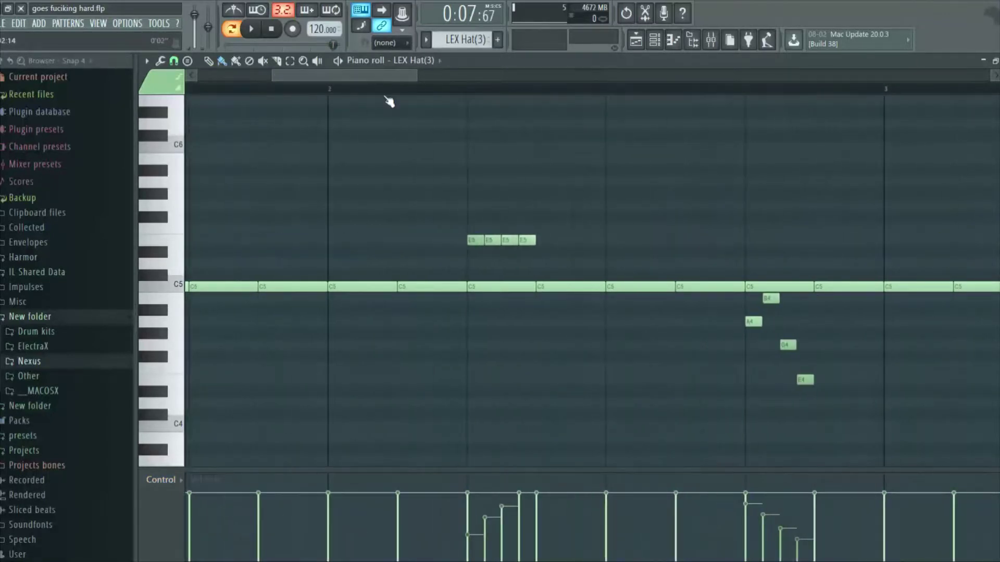
pyautogui.scroll(-3, 399, 122)
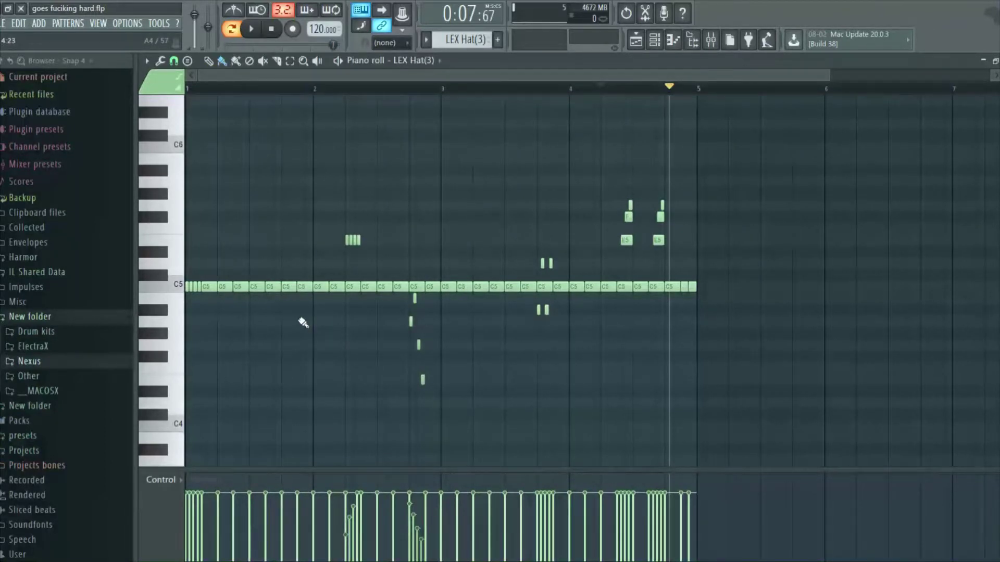
# Play back the hi-hat pattern from the start of bar 2.
pyautogui.click(314, 88)
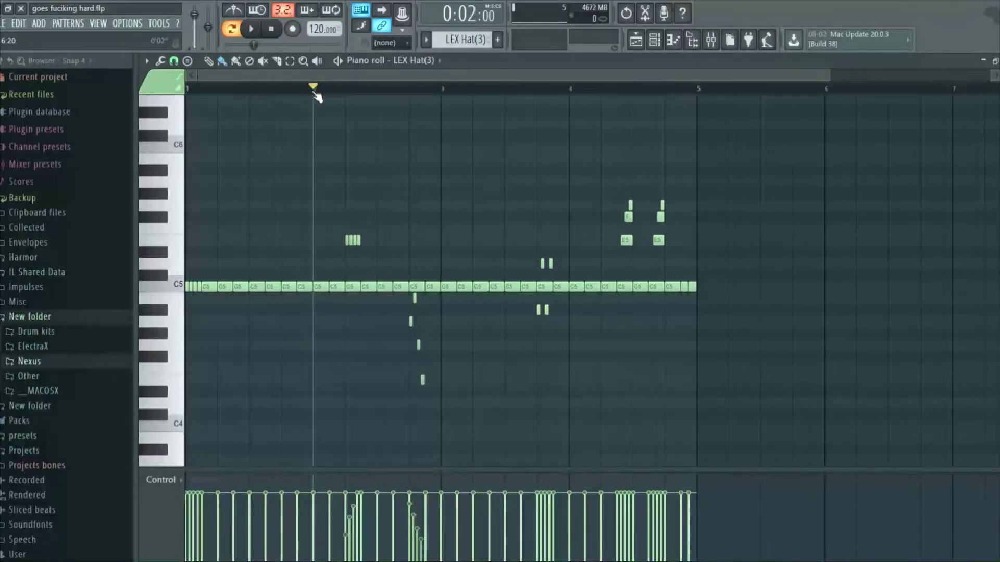
pyautogui.press('space')
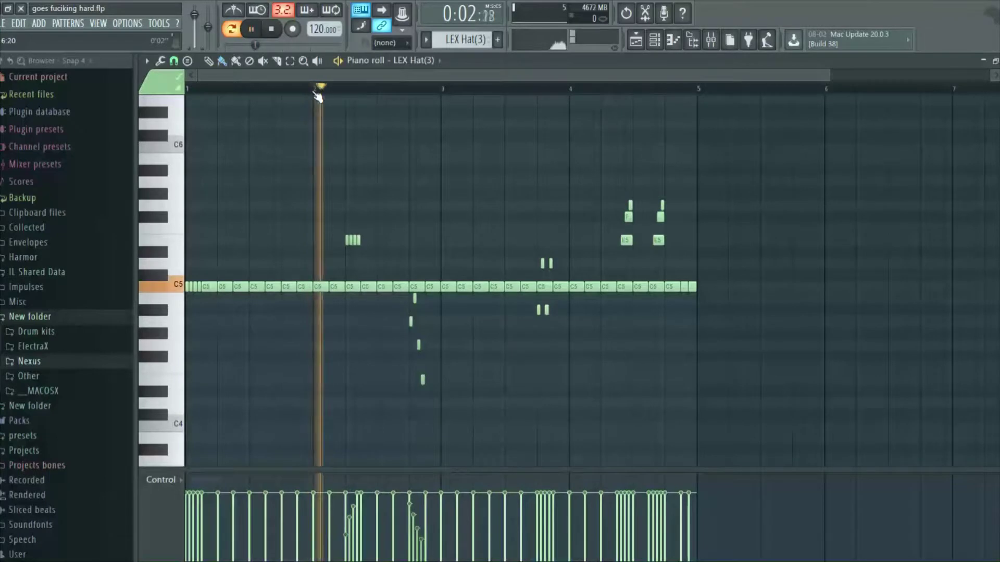
pyautogui.press('space')
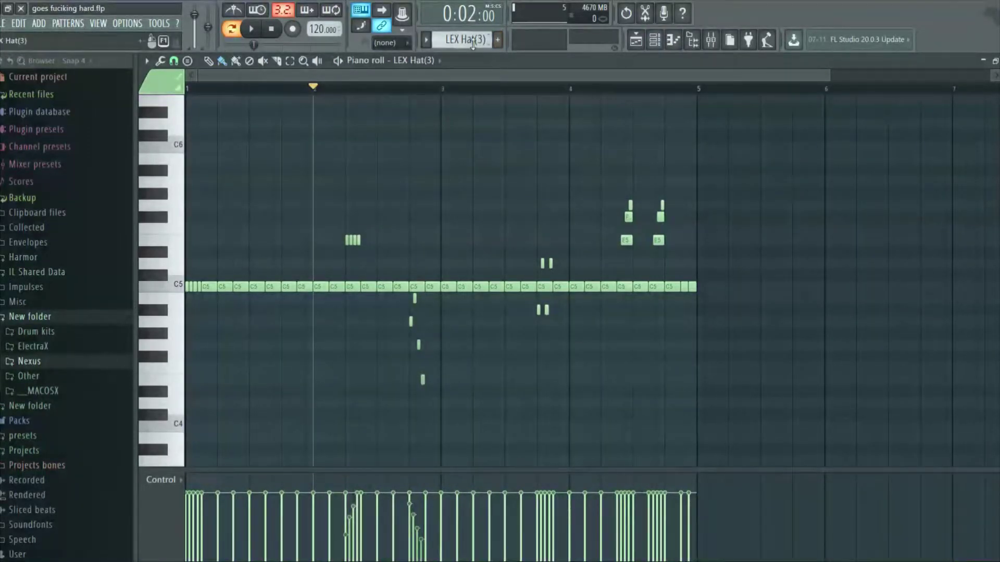
# Switch to the Trapaholic Snare (9) pattern and show its notes in the piano roll.
pyautogui.scroll(-6, 473, 43)
pyautogui.scroll(-2, 461, 40)
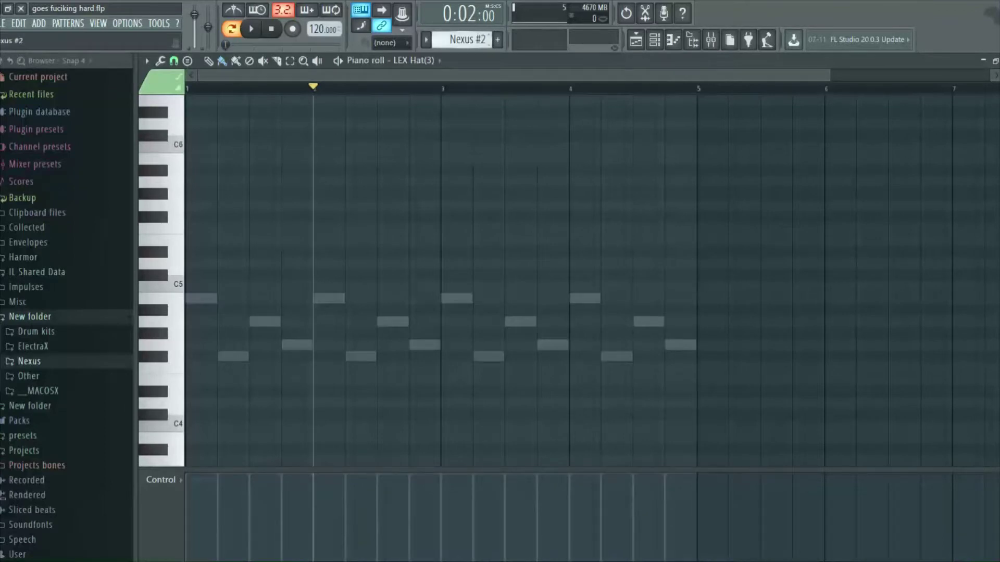
pyautogui.scroll(2, 461, 40)
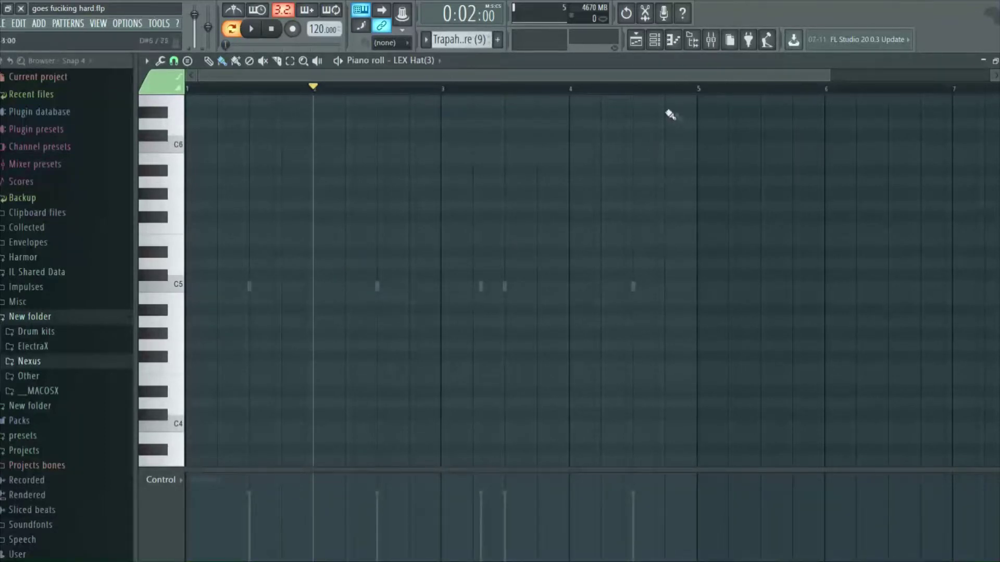
pyautogui.click(655, 39)
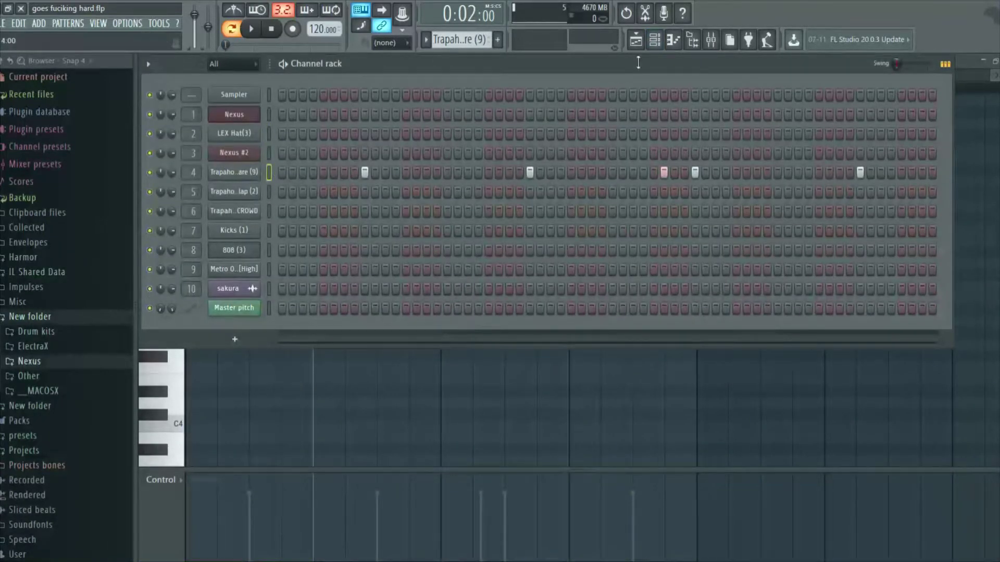
pyautogui.click(692, 40)
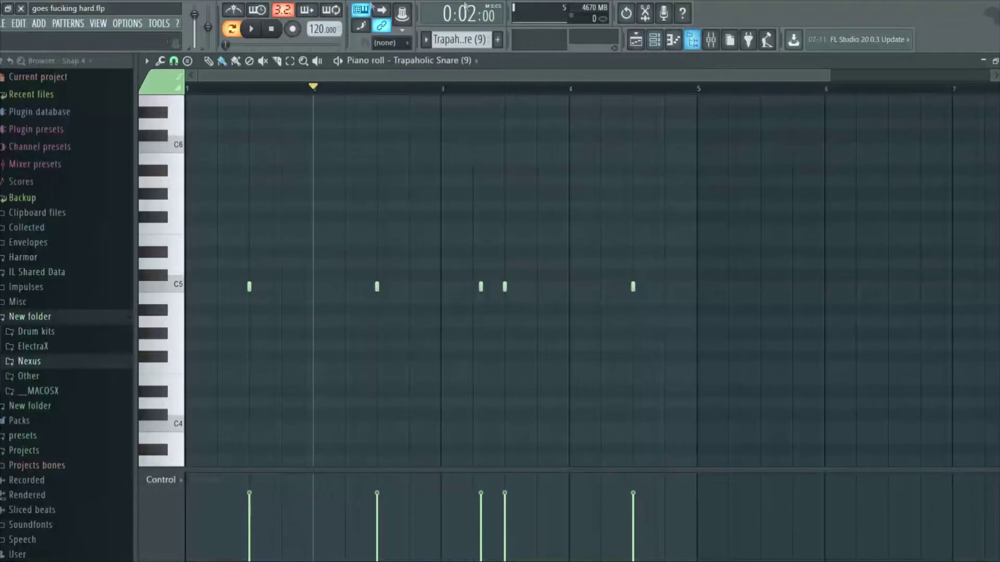
# Return the playhead to the start of bar 1 and play the snare pattern with the channel rack shown.
pyautogui.moveTo(313, 88); pyautogui.dragTo(187, 87)
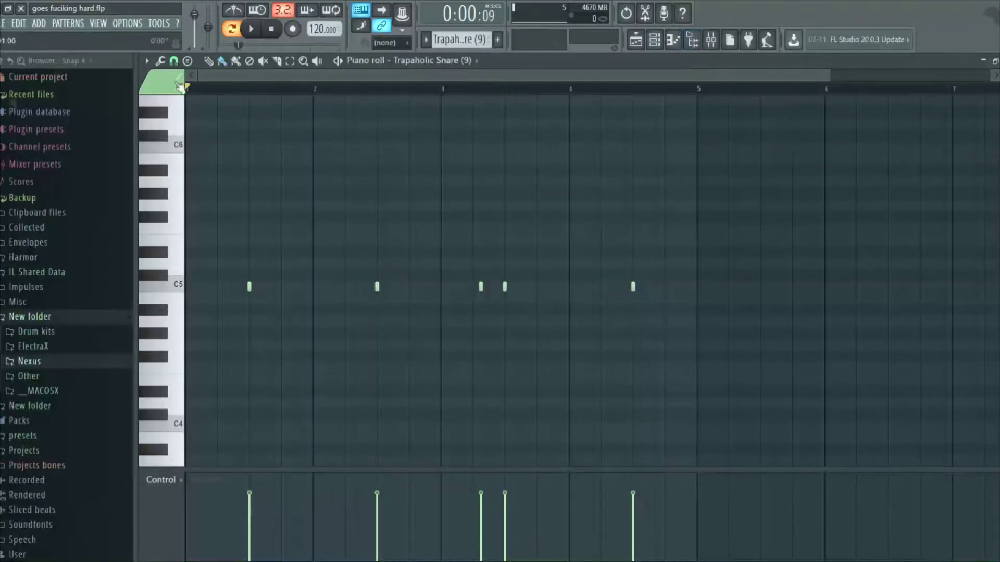
pyautogui.click(654, 40)
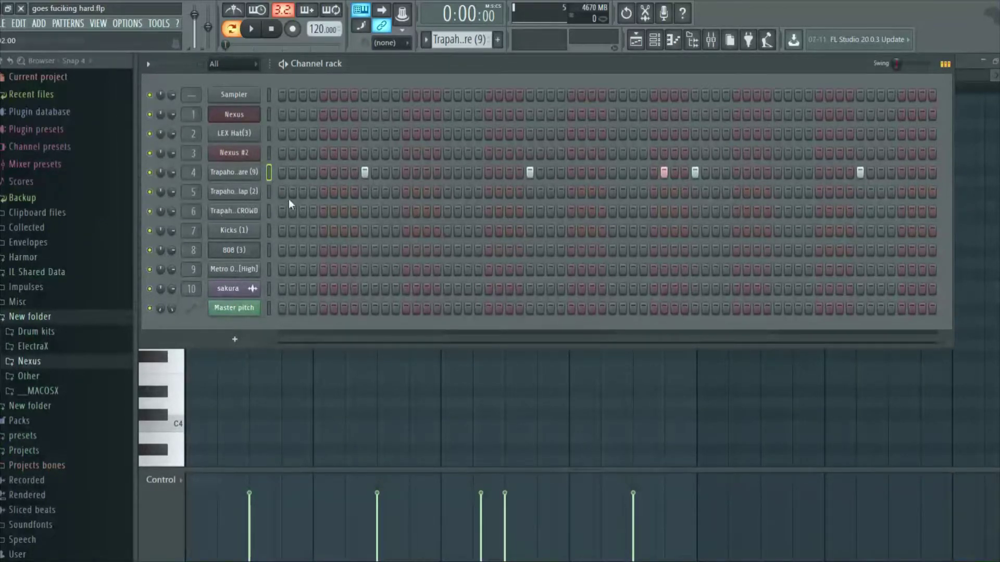
pyautogui.press('space')
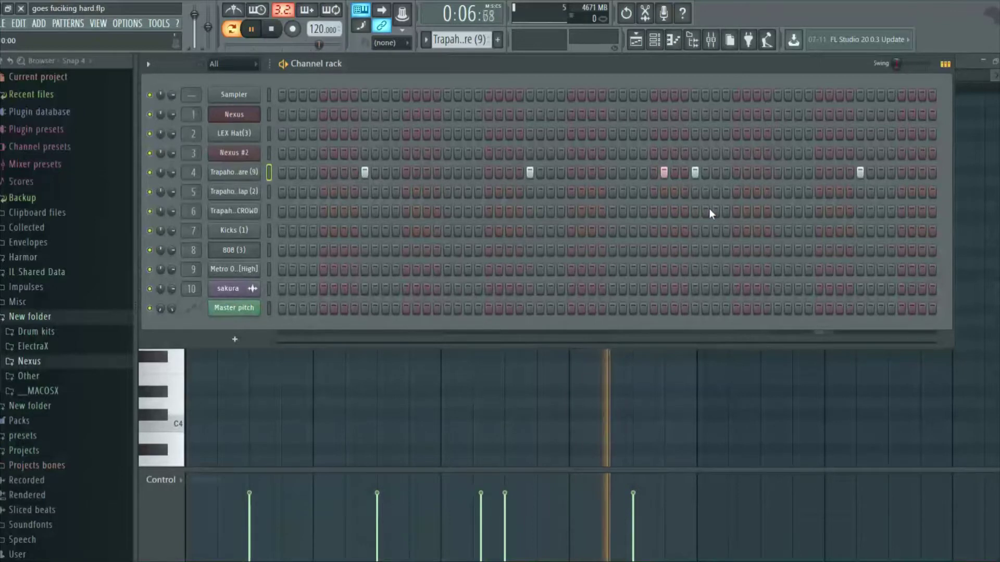
pyautogui.press('space')
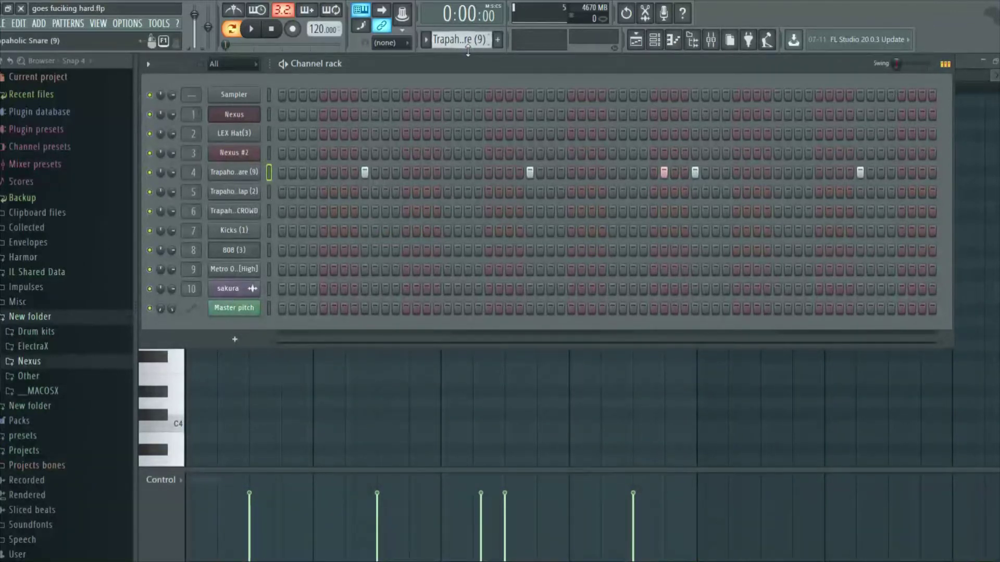
# Switch to the Trapaholic Clap (2) pattern and play it back.
pyautogui.scroll(-1, 467, 51)
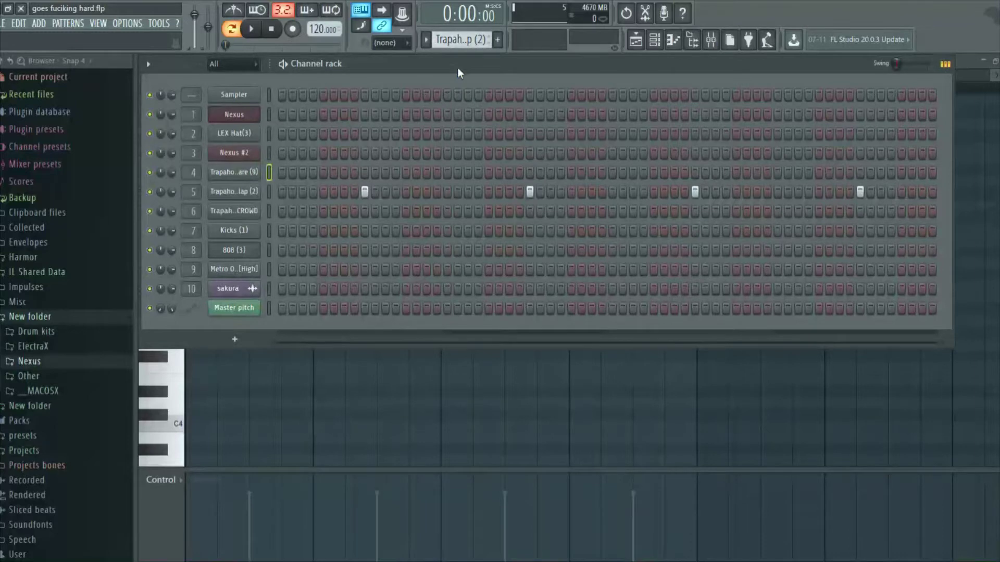
pyautogui.press('space')
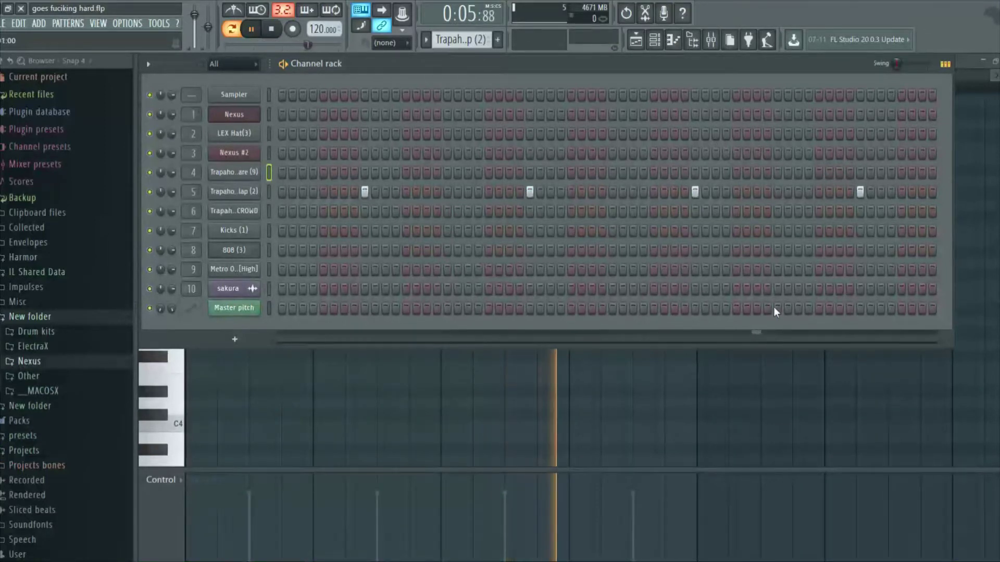
pyautogui.press('space')
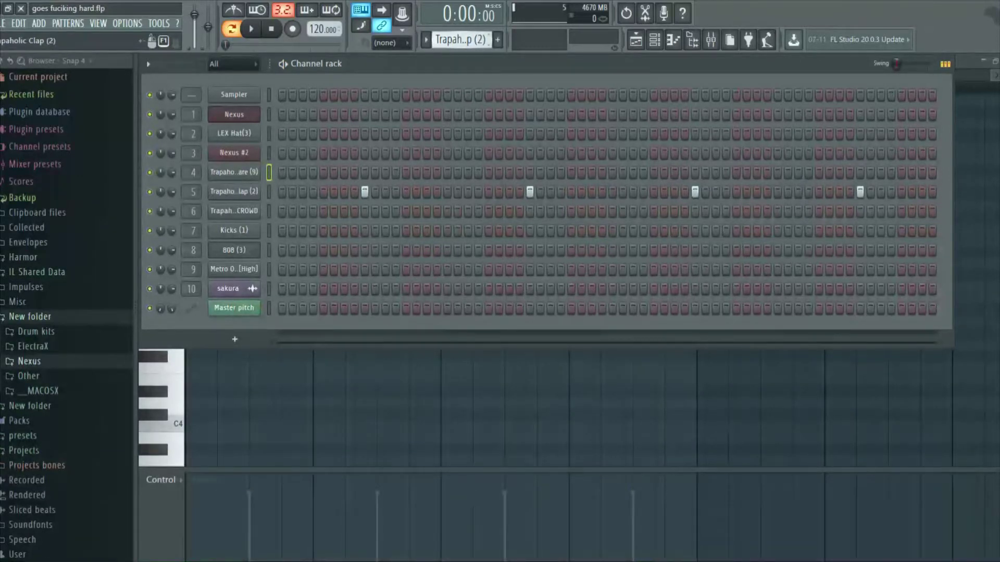
# Switch to the Trapaholic CROWD pattern and select its channel in the channel rack.
pyautogui.scroll(-1, 458, 39)
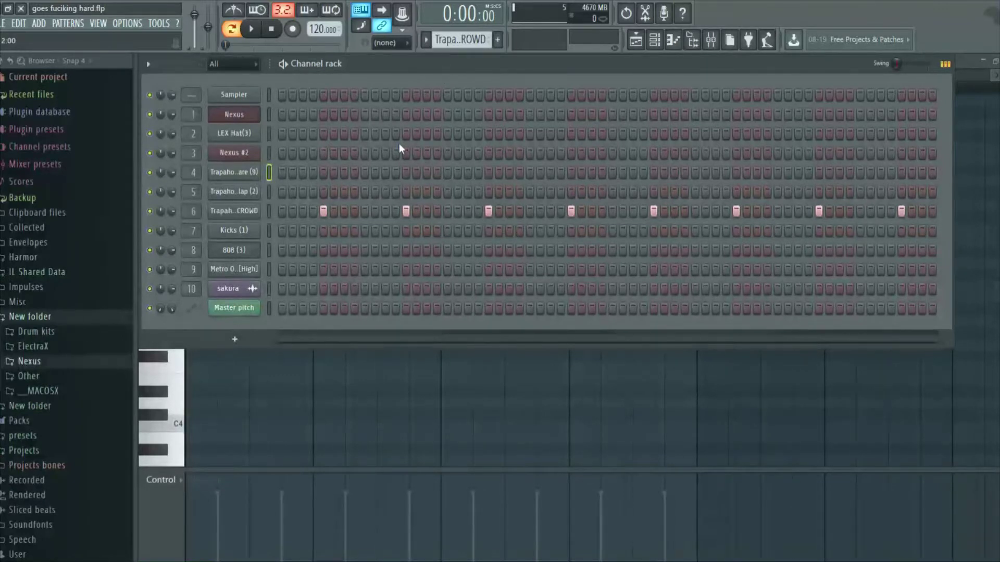
pyautogui.click(272, 210)
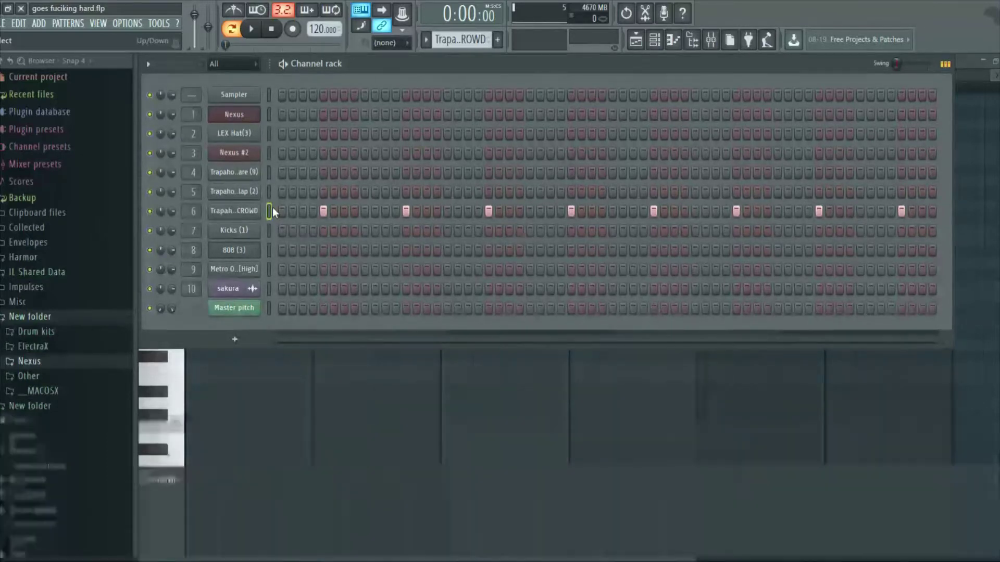
# Play back the Trapaholic CROWD pattern, and switch to the Kicks (1) channel and pattern to play it as well.
pyautogui.press('space')
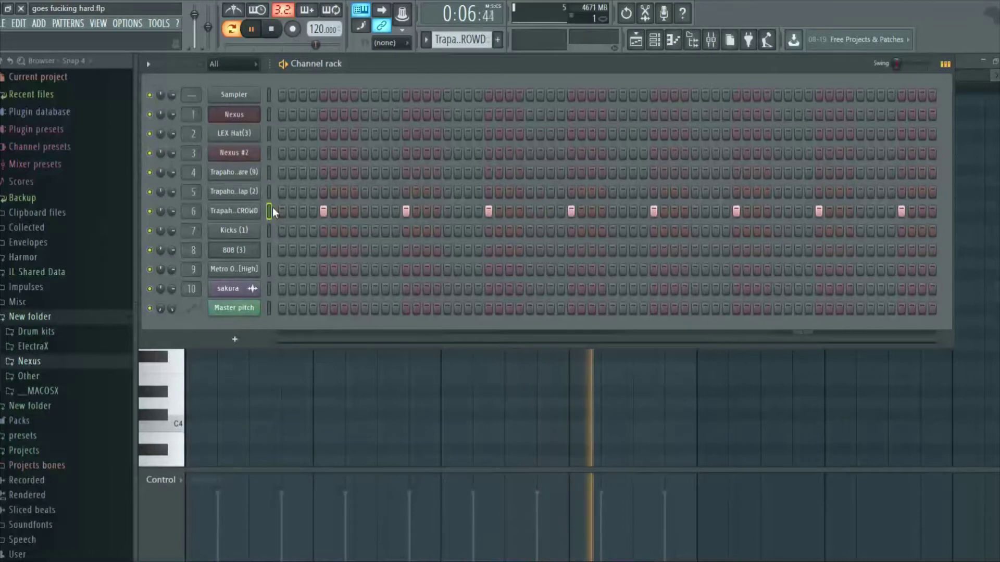
pyautogui.press('space')
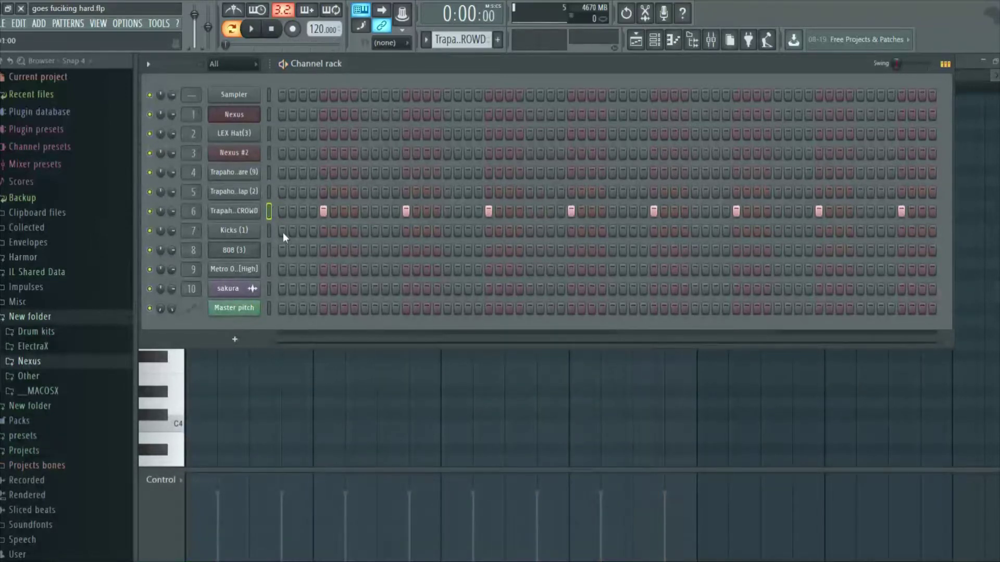
pyautogui.click(269, 231)
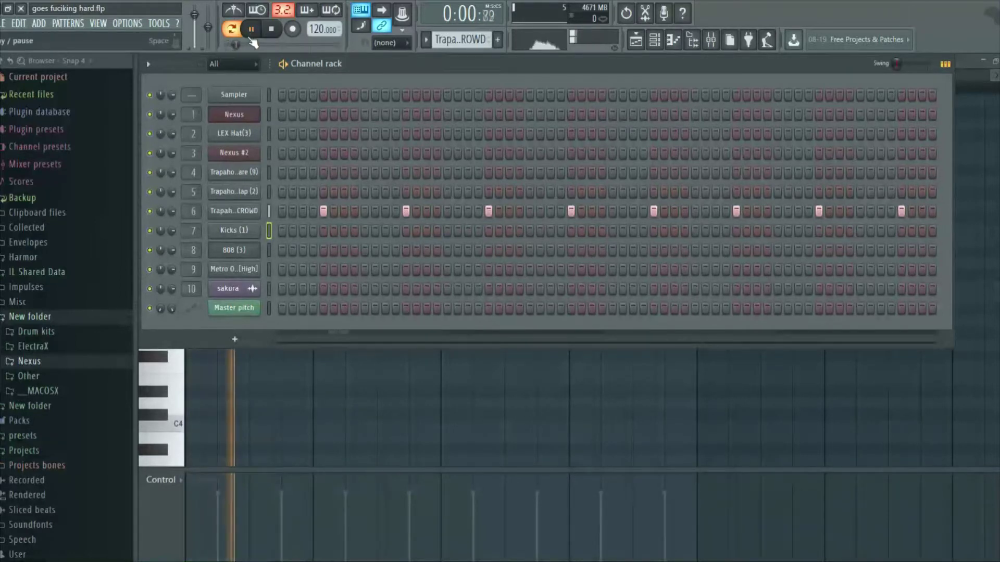
pyautogui.scroll(-1, 460, 39)
pyautogui.press('space')
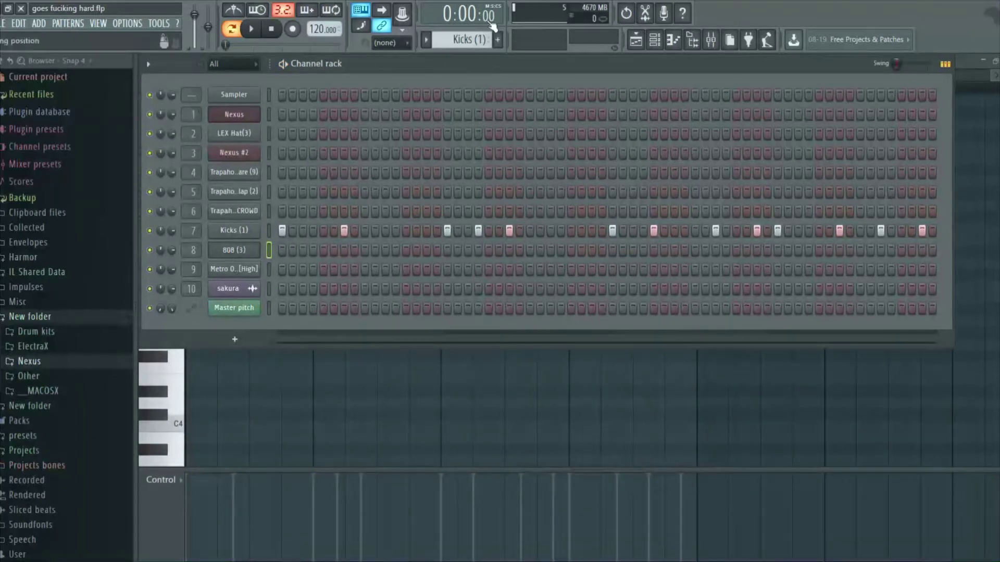
# Switch to the 808 (3) pattern and play it back.
pyautogui.scroll(-1, 473, 44)
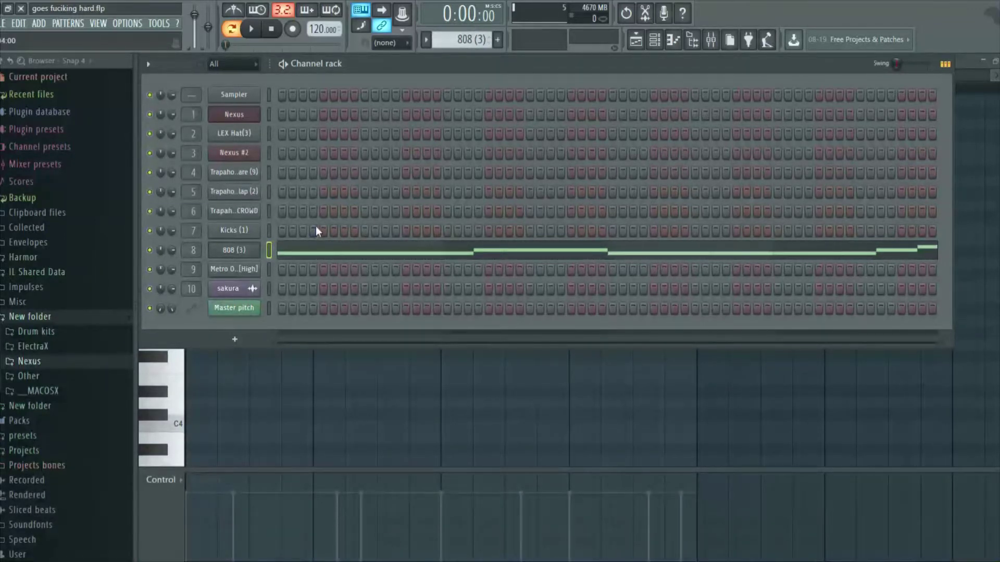
pyautogui.press('space')
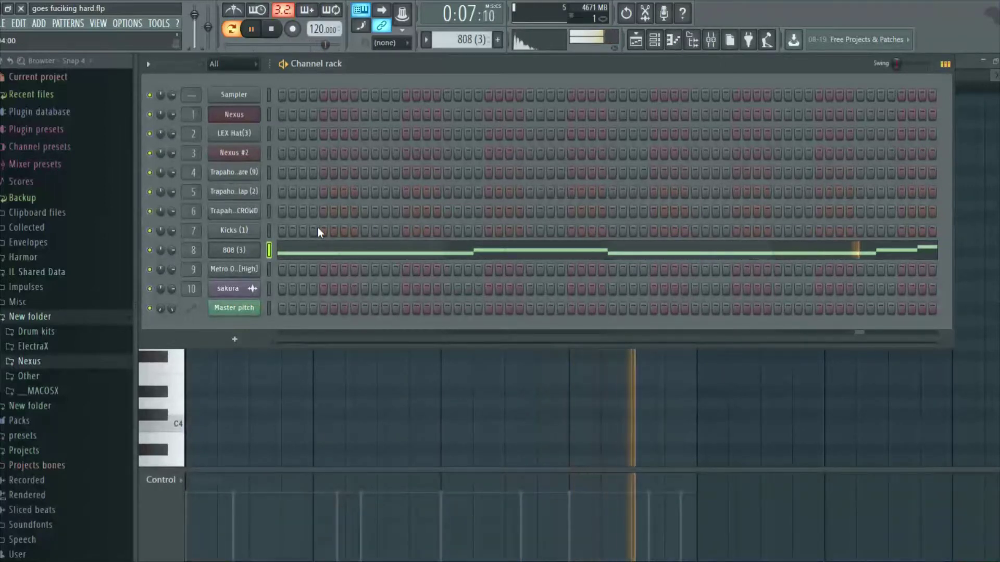
pyautogui.press('space')
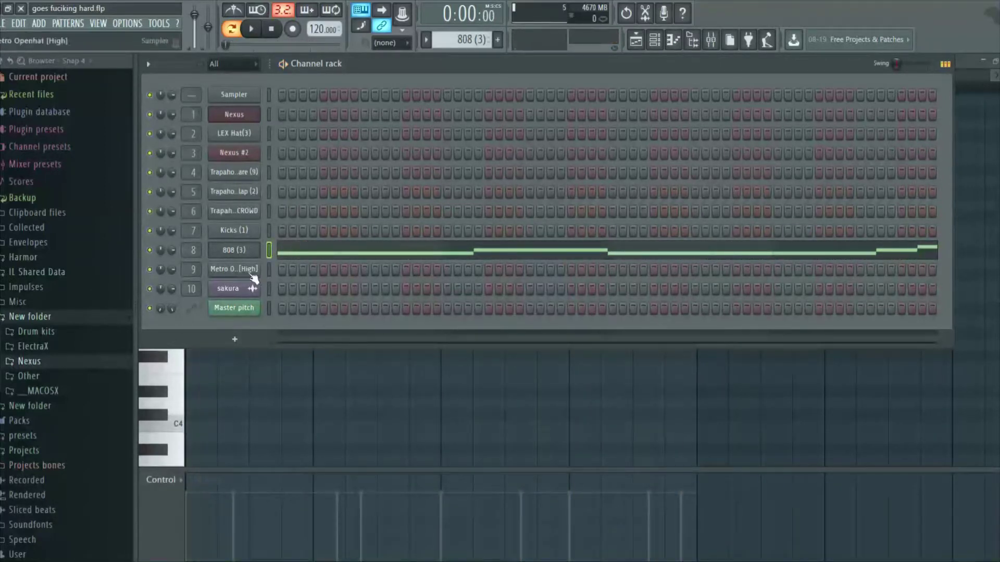
# Select the Nexus #2 channel, switch to the Nexus #2 pattern and play it back.
pyautogui.click(269, 153)
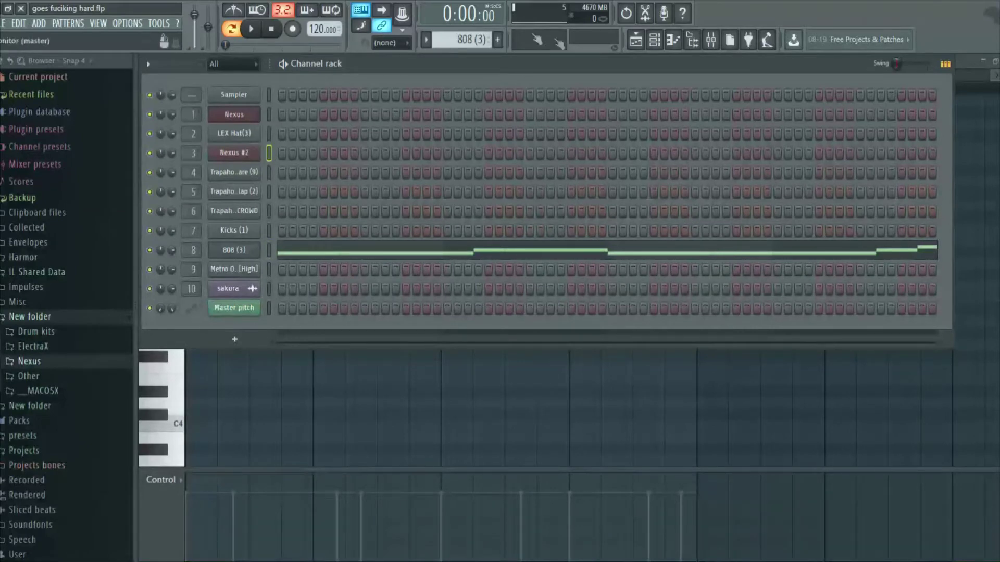
pyautogui.scroll(-3, 462, 42)
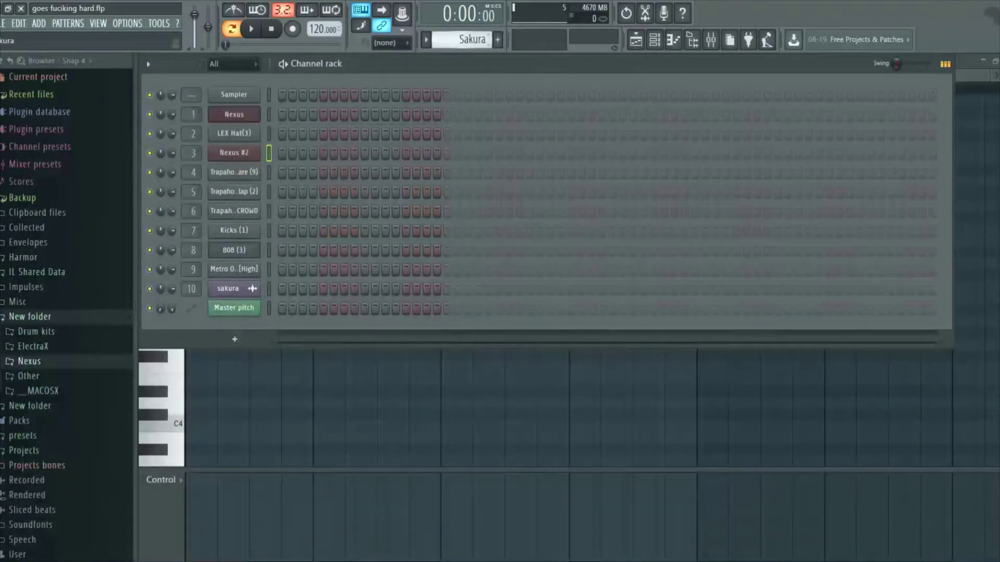
pyautogui.scroll(1, 464, 41)
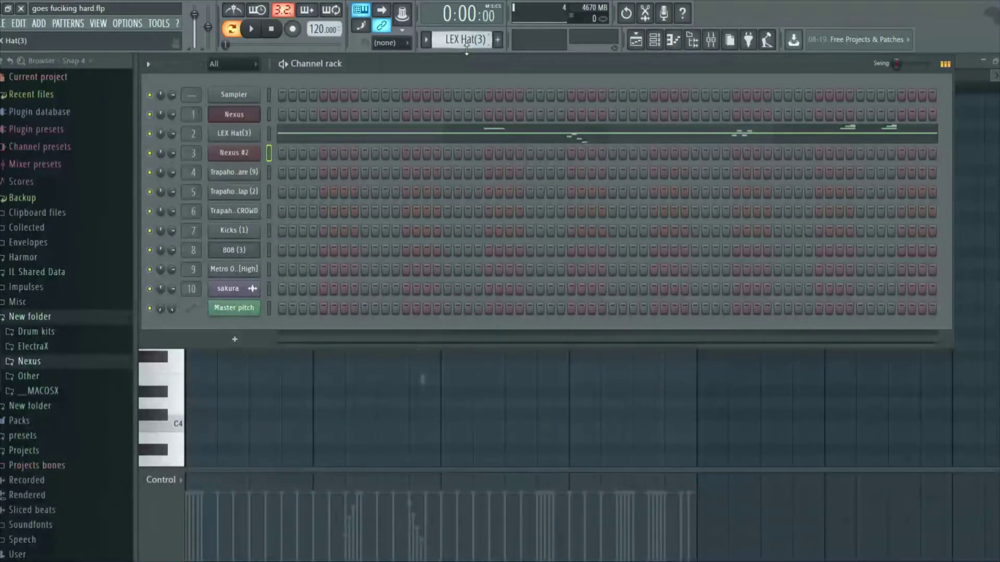
pyautogui.scroll(1, 464, 41)
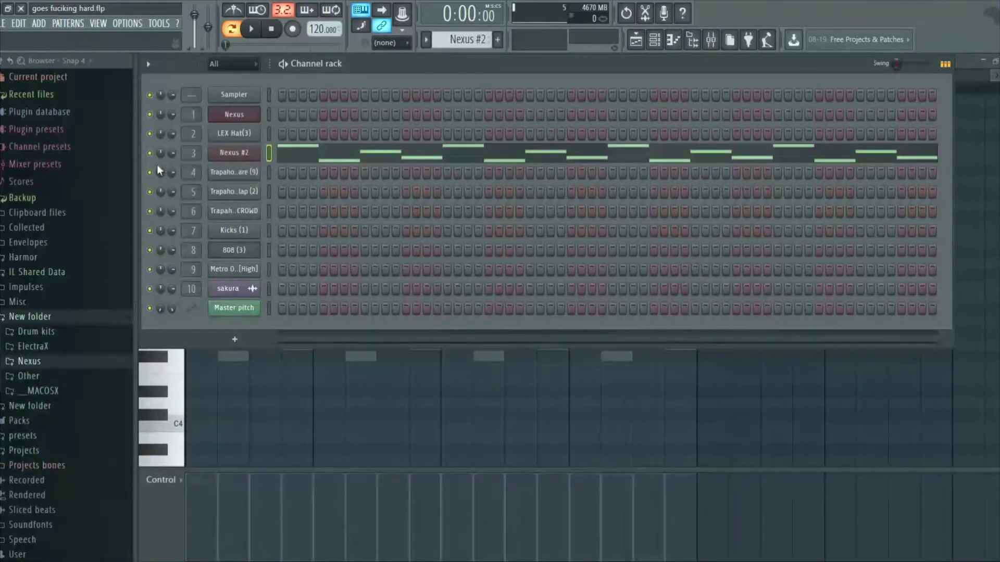
pyautogui.press('space')
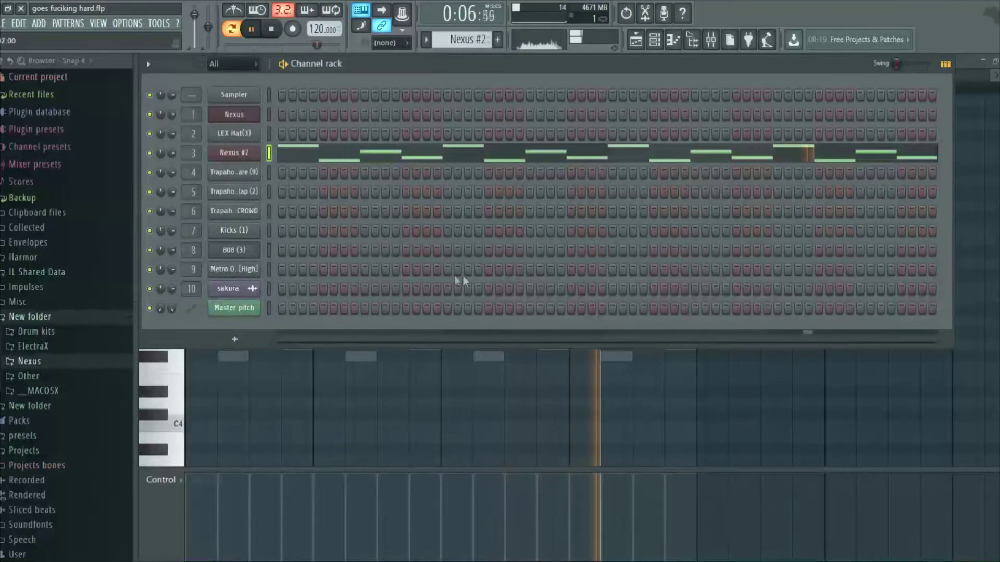
pyautogui.press('space')
# Select the Metro Openhat [High] channel, switch to its pattern and show its notes in the piano roll.
pyautogui.click(268, 271)
pyautogui.scroll(-1, 467, 39)
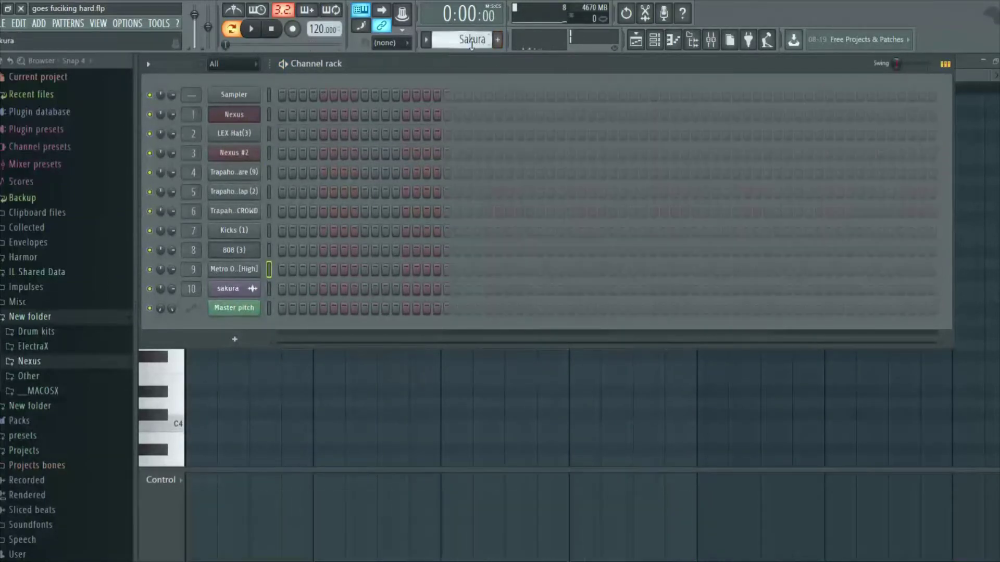
pyautogui.scroll(-1, 467, 39)
pyautogui.scroll(2, 467, 39)
pyautogui.scroll(-5, 462, 39)
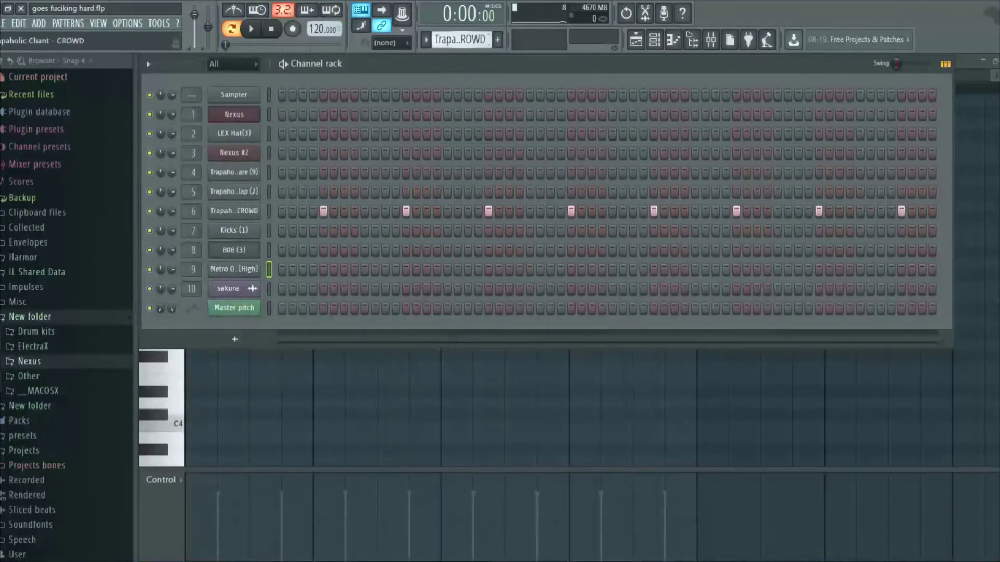
pyautogui.scroll(-1, 466, 39)
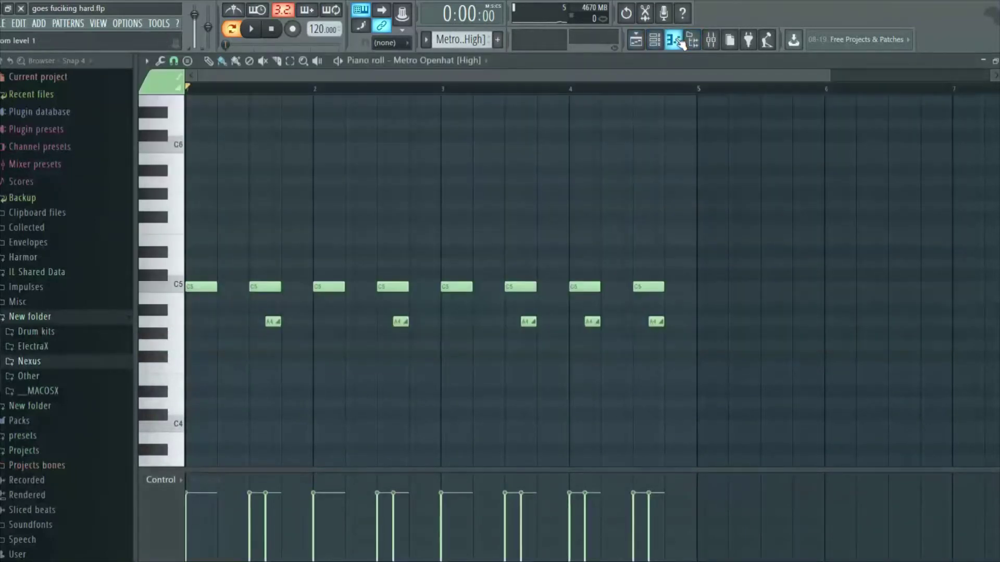
pyautogui.click(672, 40)
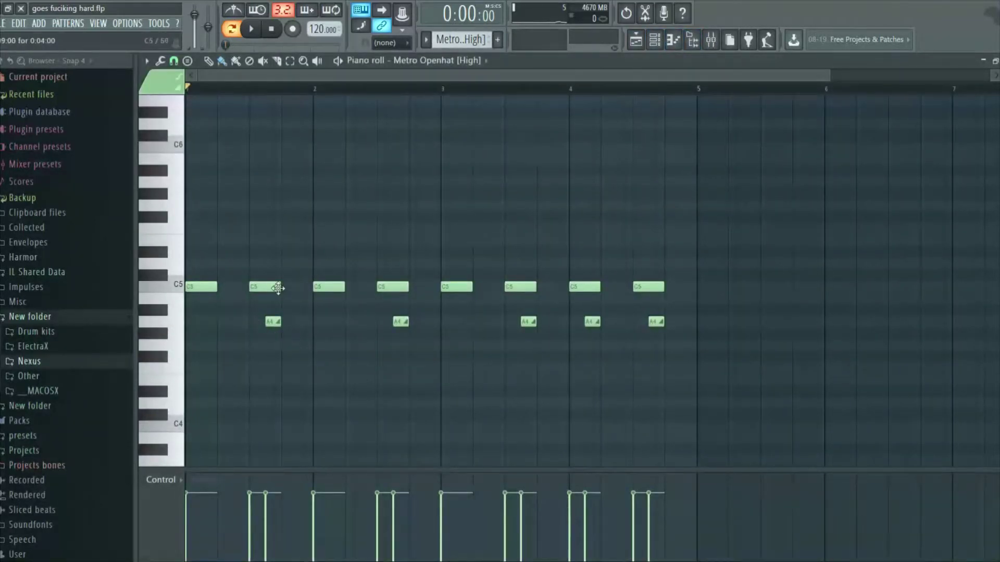
# Return the playhead to the start of bar 1 and play the Metro Openhat [High] pattern in the piano roll.
pyautogui.click(232, 91)
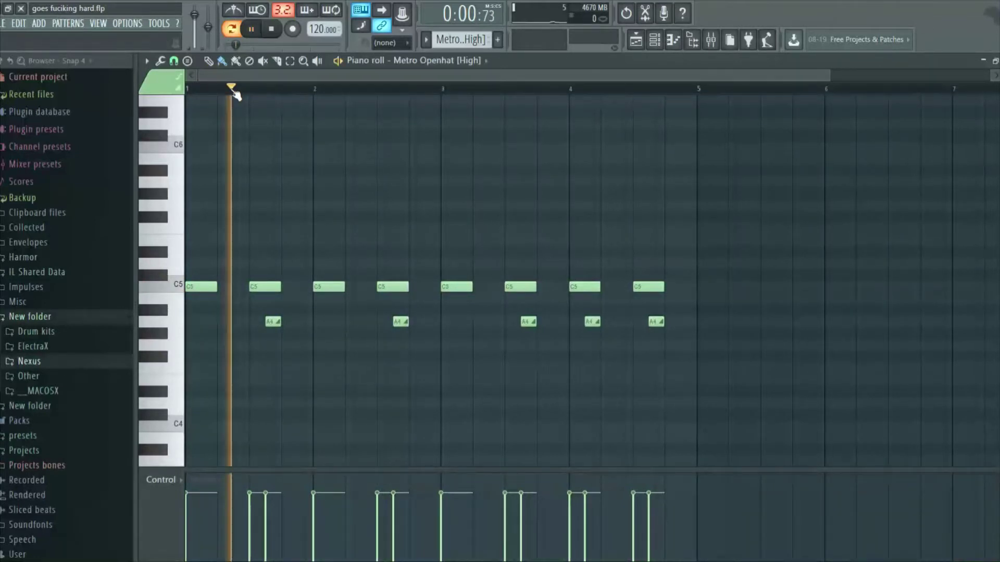
pyautogui.press('space')
pyautogui.press('space')
pyautogui.press('space')
pyautogui.press('space')
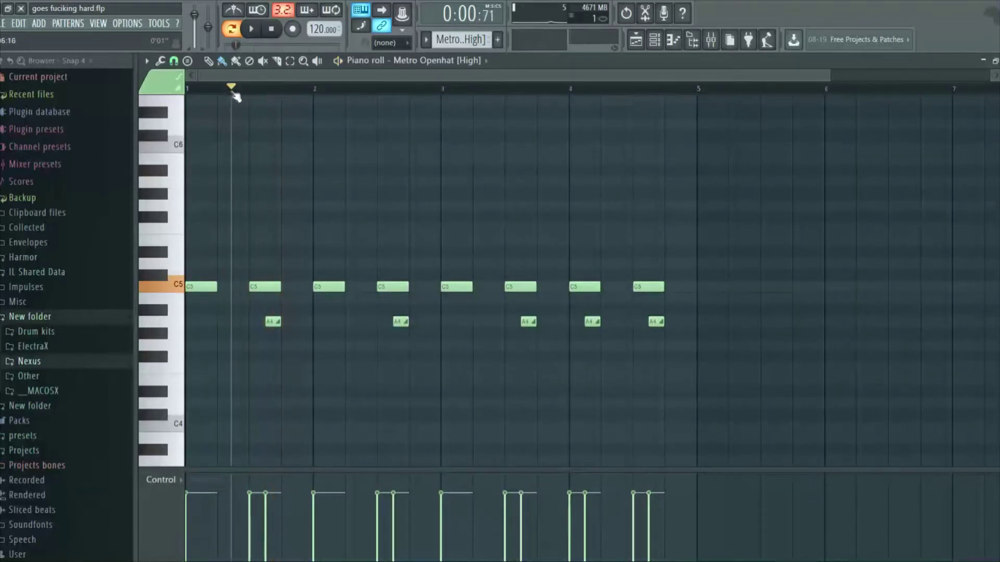
pyautogui.press('Home')
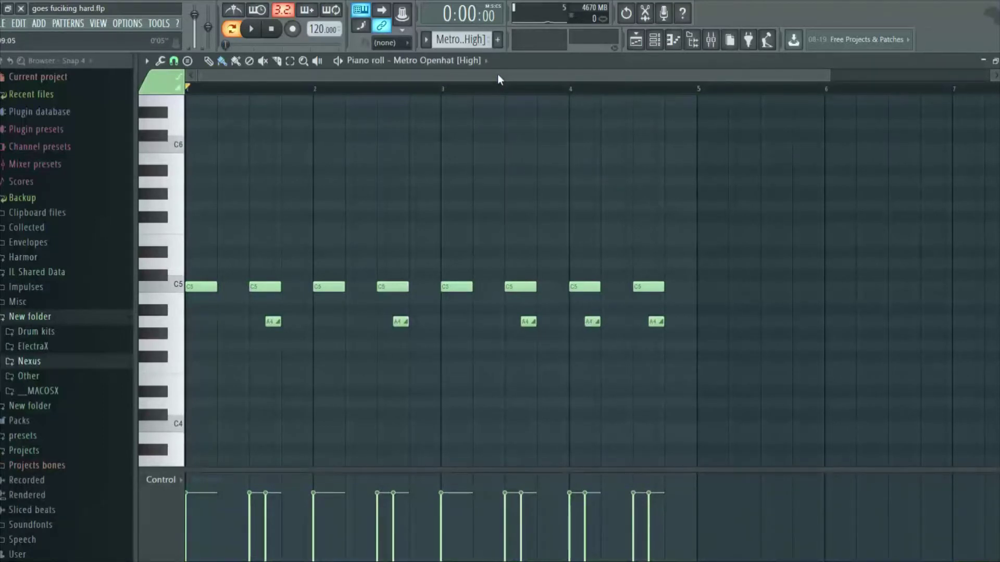
pyautogui.press('space')
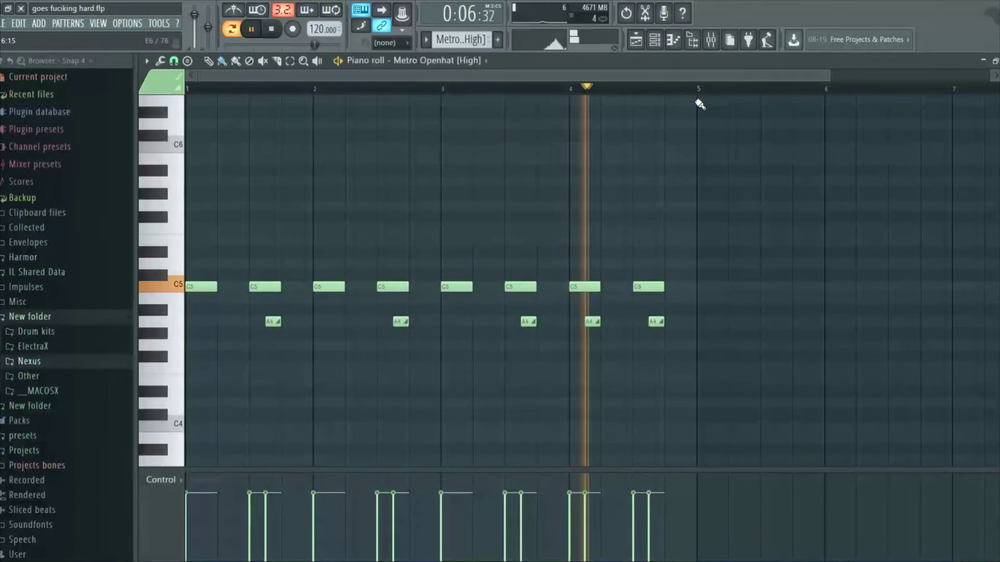
pyautogui.press('space')
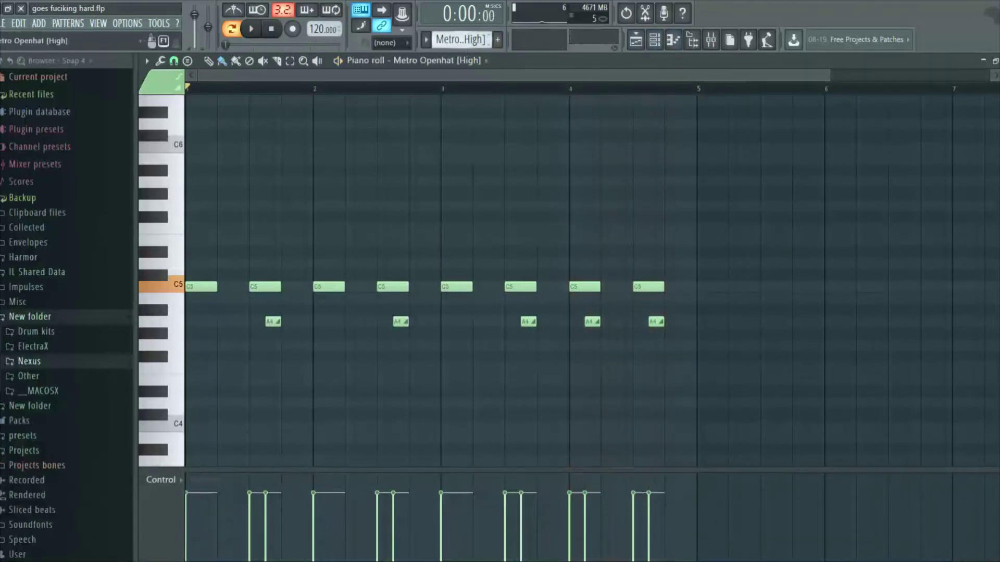
# Show the full arrangement in the playlist and switch the active pattern to Sampler.
pyautogui.press('F4')
pyautogui.click(660, 43)
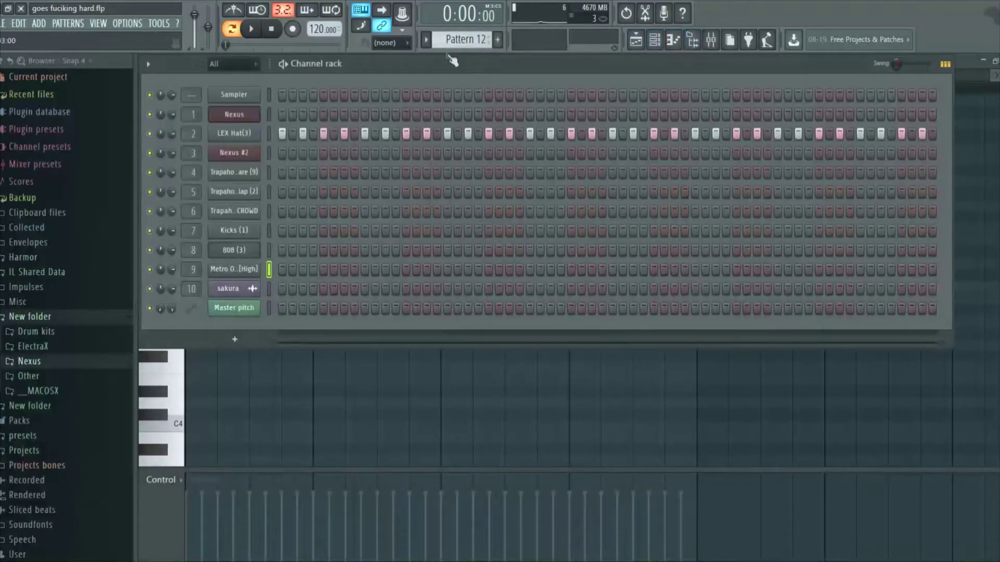
pyautogui.press('F6')
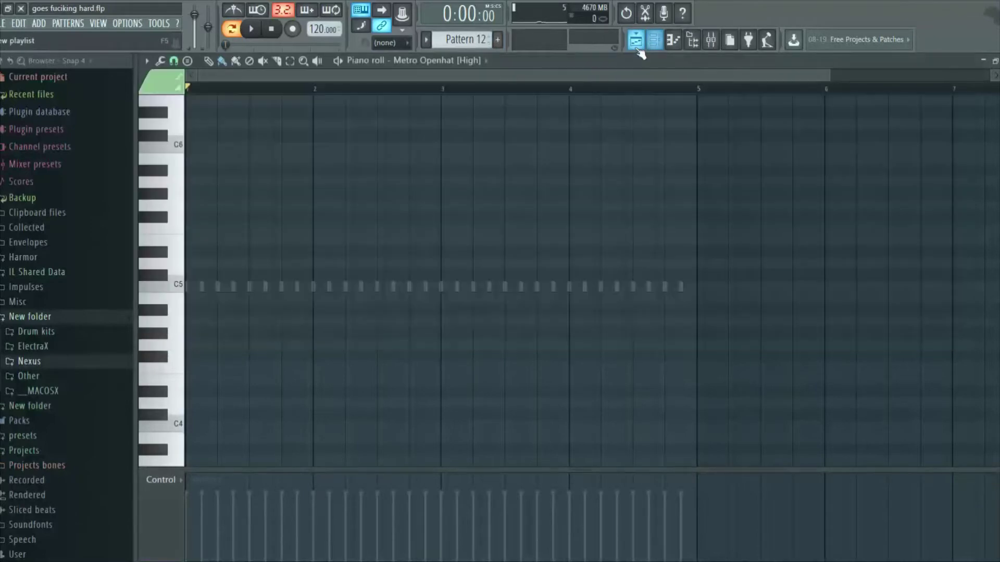
pyautogui.click(637, 46)
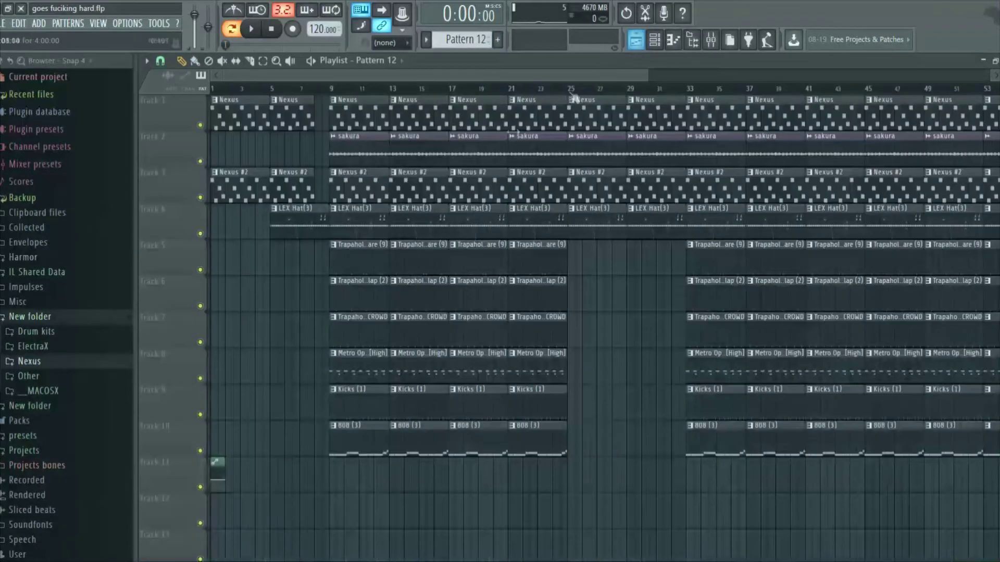
pyautogui.click(654, 42)
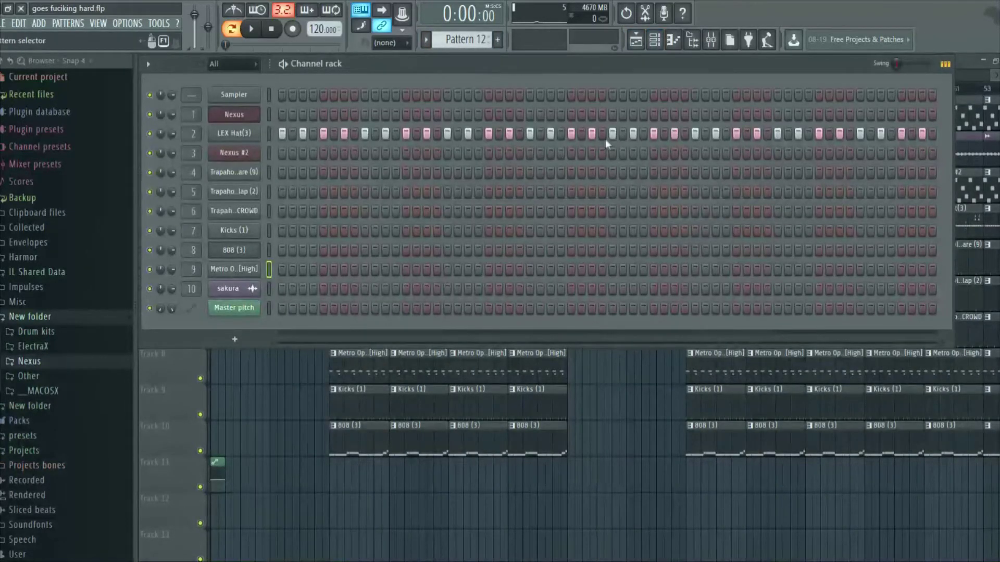
pyautogui.click(653, 41)
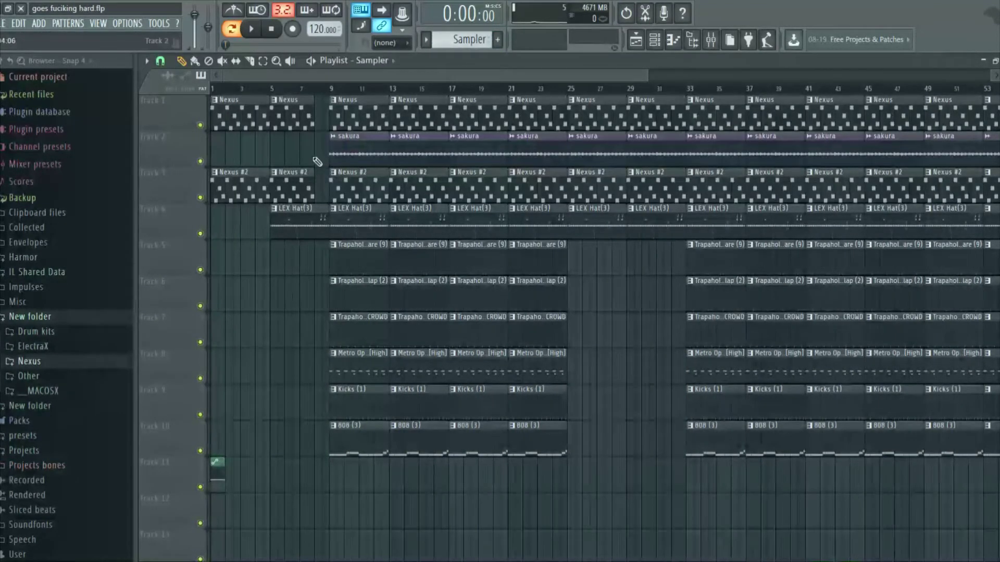
# Leave only the Nexus and Nexus #2 playlist tracks unmuted and play the song from just before bar 9.
pyautogui.rightClick(201, 161)
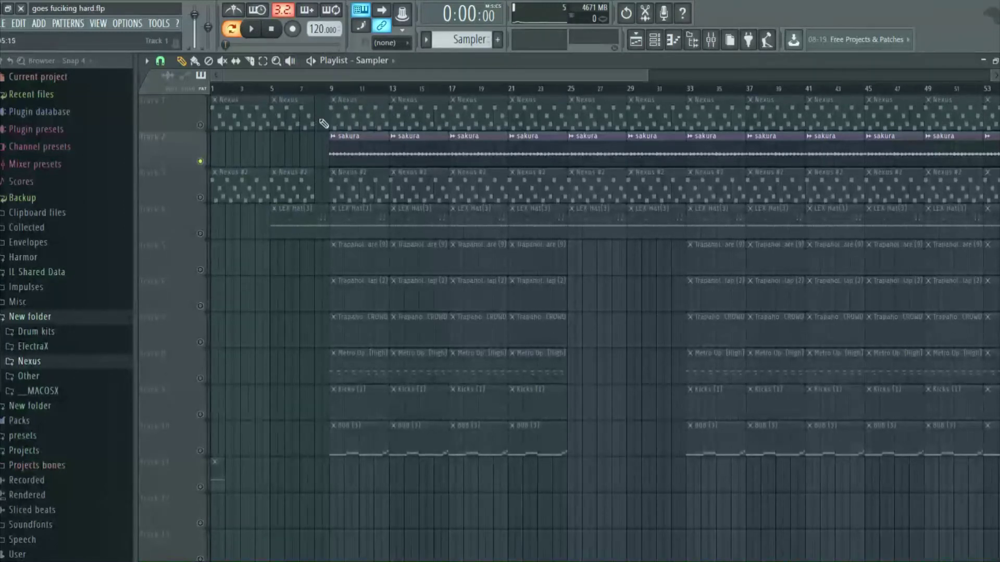
pyautogui.click(200, 125)
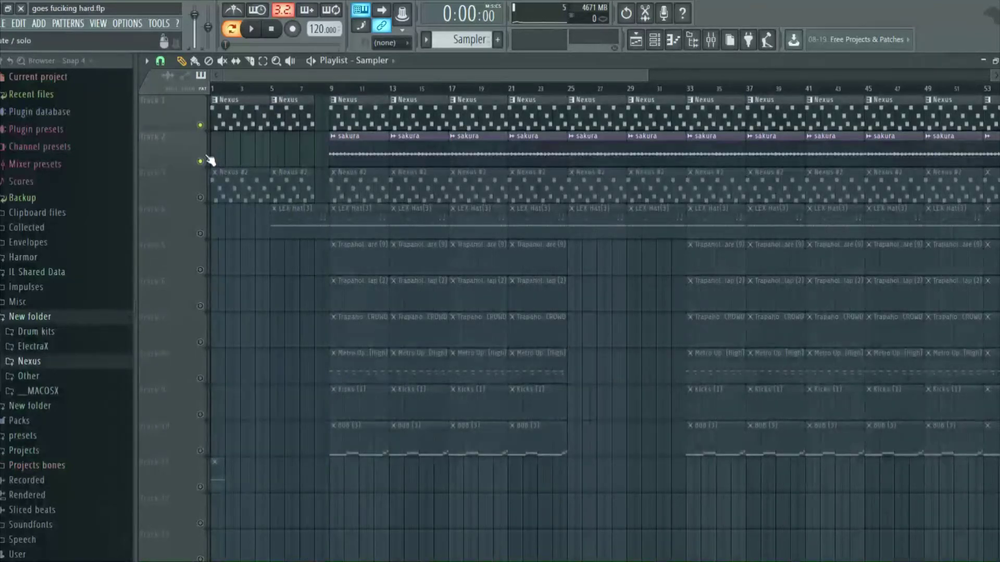
pyautogui.click(327, 95)
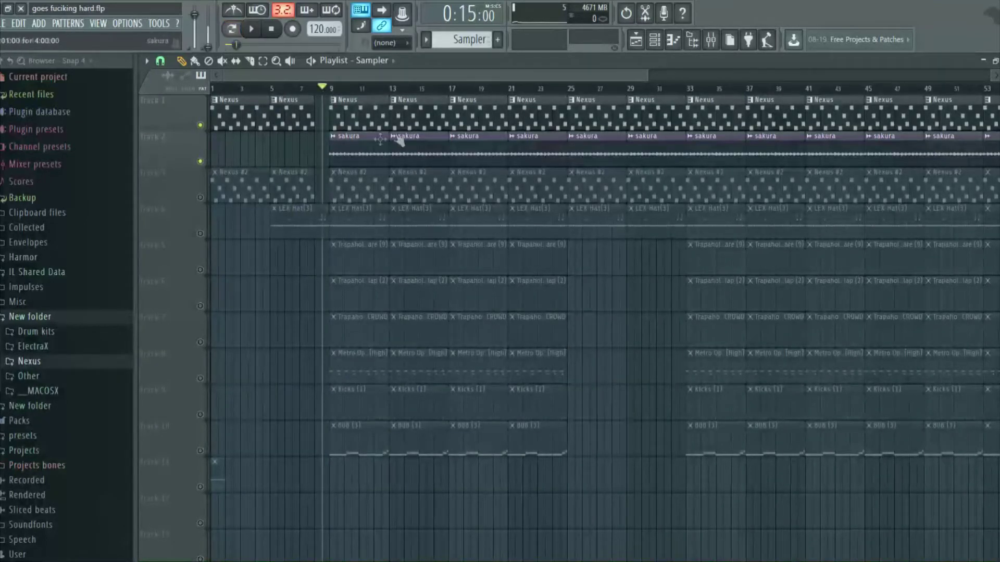
pyautogui.click(200, 198)
pyautogui.click(200, 162)
pyautogui.click(252, 30)
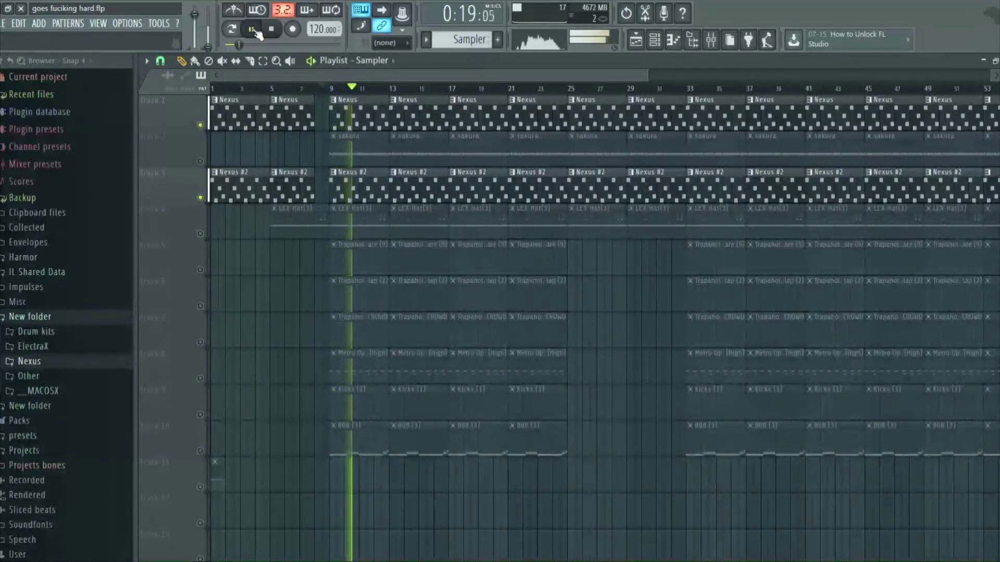
pyautogui.click(252, 31)
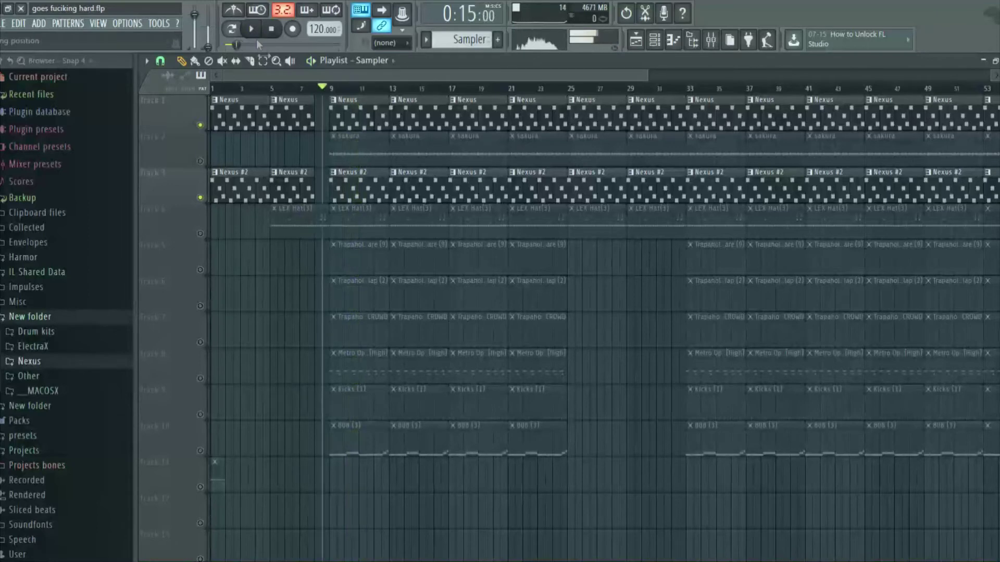
# Unmute the sakura track and play the same section together with both Nexus tracks.
pyautogui.click(200, 161)
pyautogui.press('space')
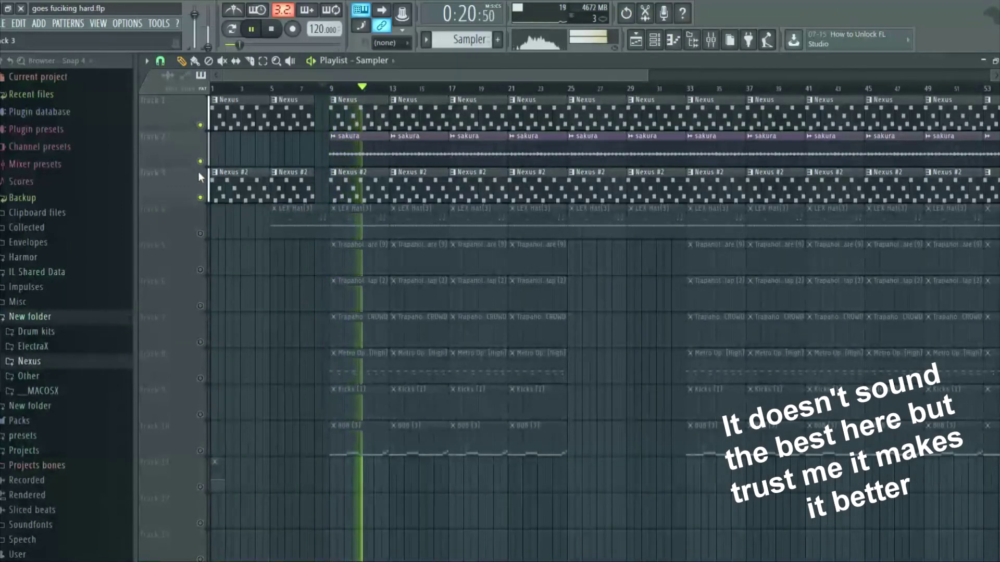
pyautogui.press('space')
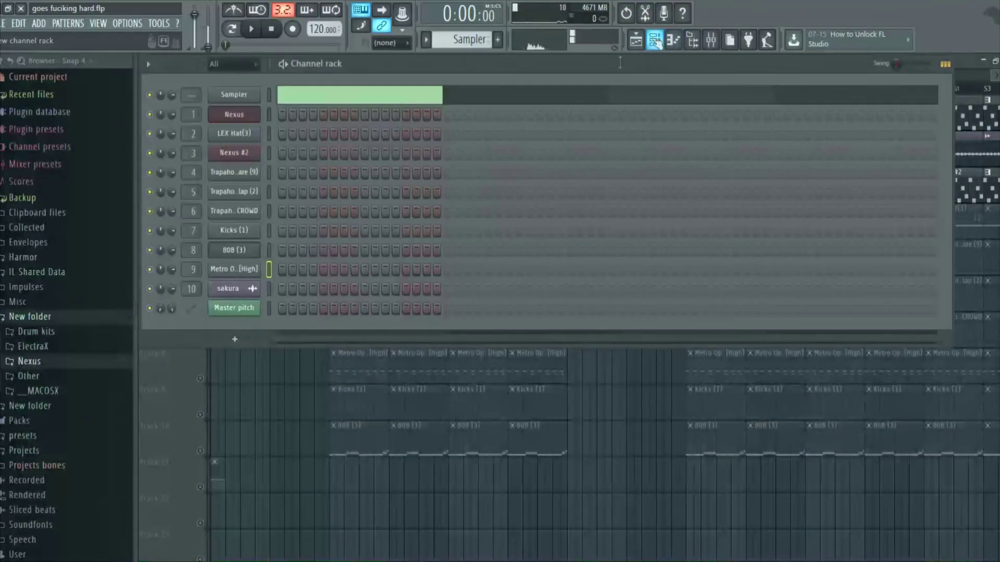
# Solo the sakura track and release the solo to unmute every playlist track.
pyautogui.click(654, 40)
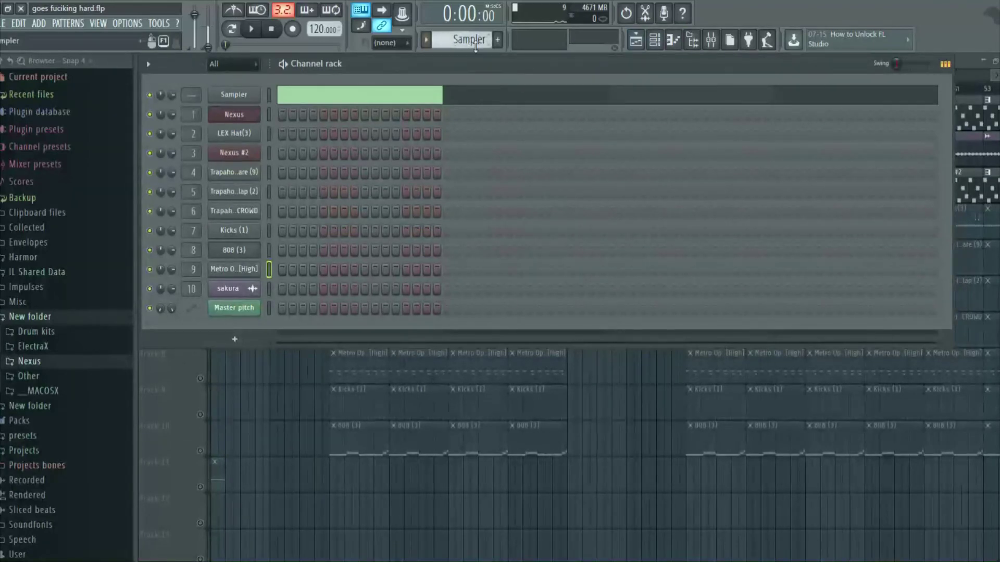
pyautogui.click(655, 40)
pyautogui.rightClick(200, 162)
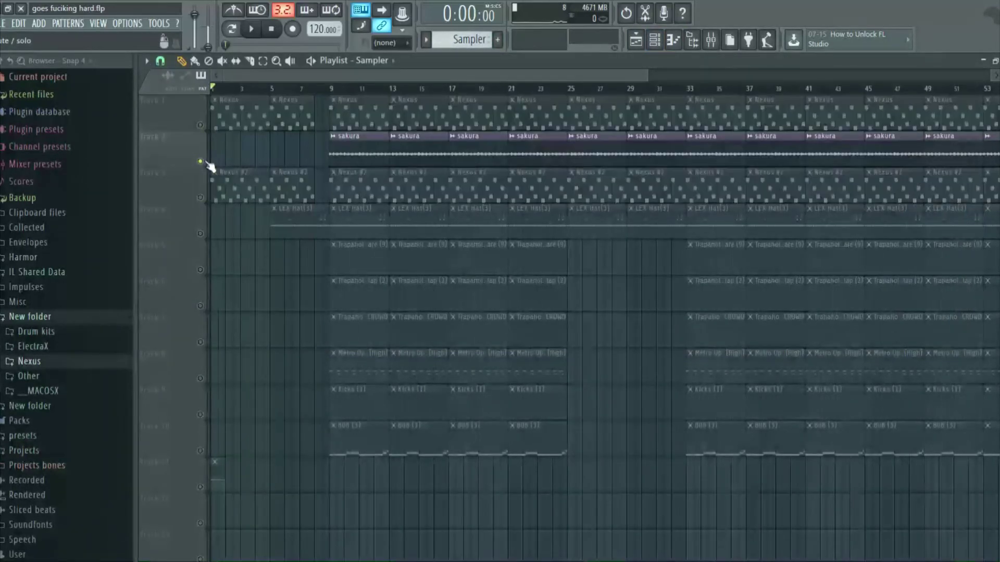
pyautogui.rightClick(200, 161)
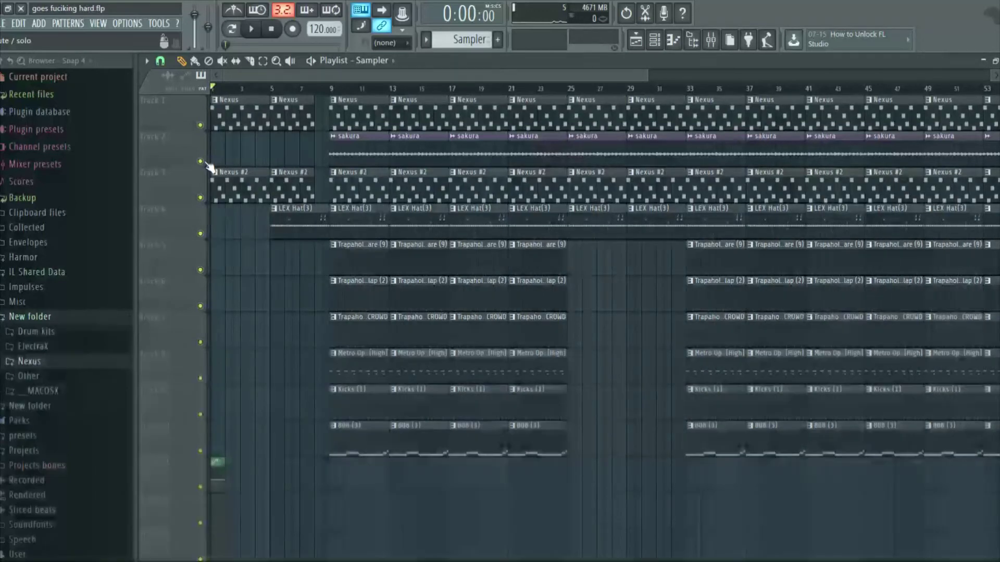